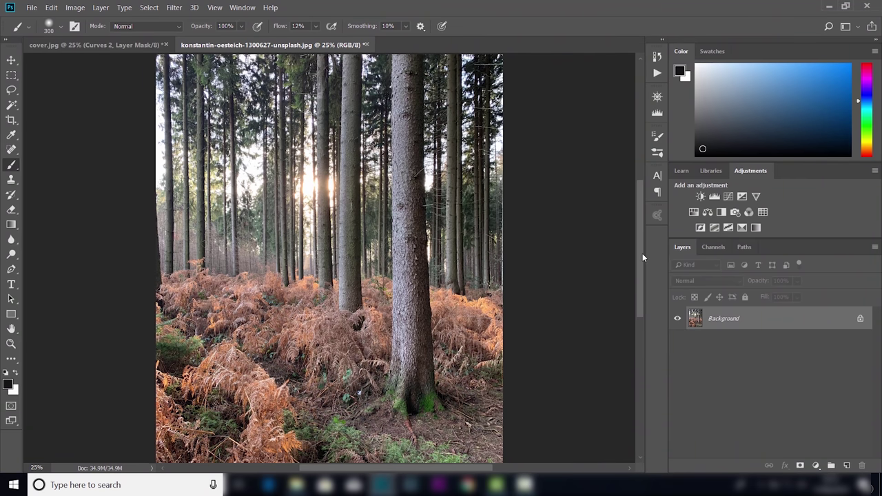
Step: Duplicate the woodland photo onto a new Layer 1 and zoom out to see the whole image
mouse_move(641, 265)
mouse_down()
mouse_move(640, 228)
mouse_move(640, 249)
mouse_up()
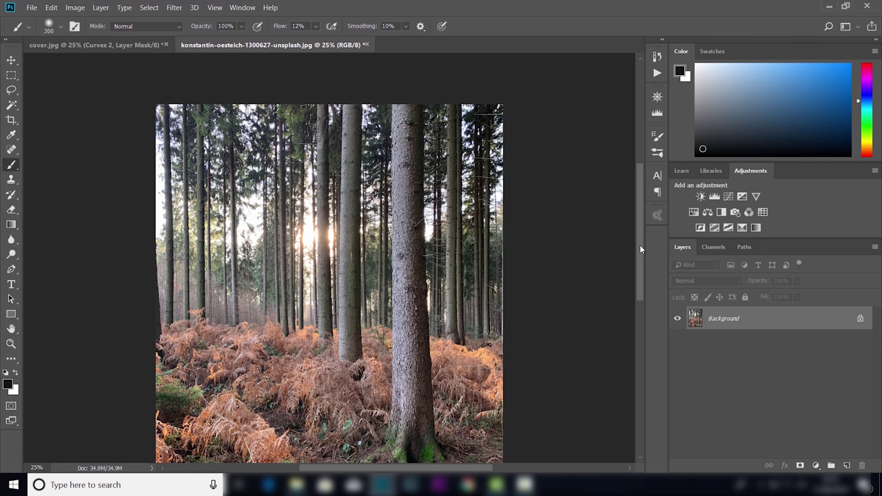
drag(639, 245, 639, 259)
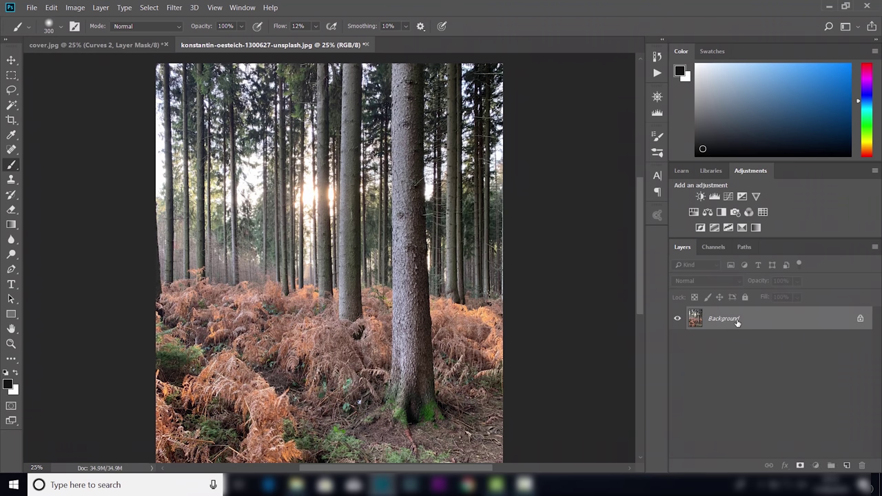
key(ctrl+j)
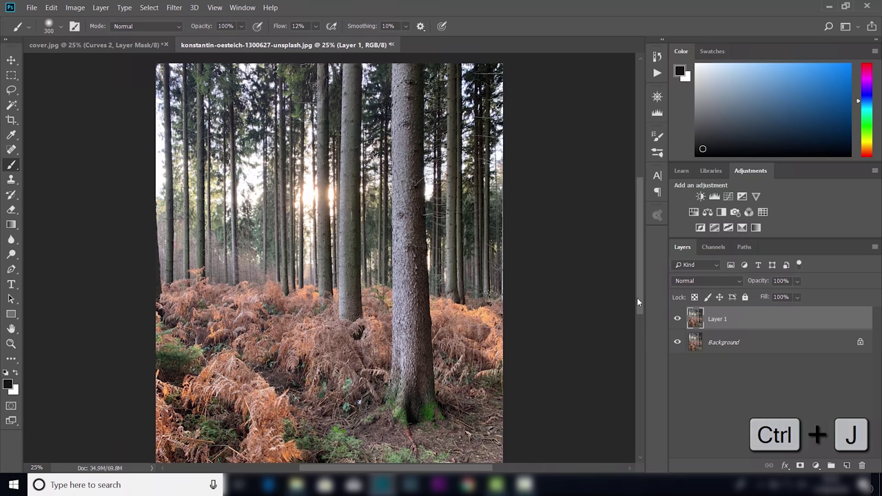
scroll(642, 286, up, 2)
drag(642, 283, 640, 296)
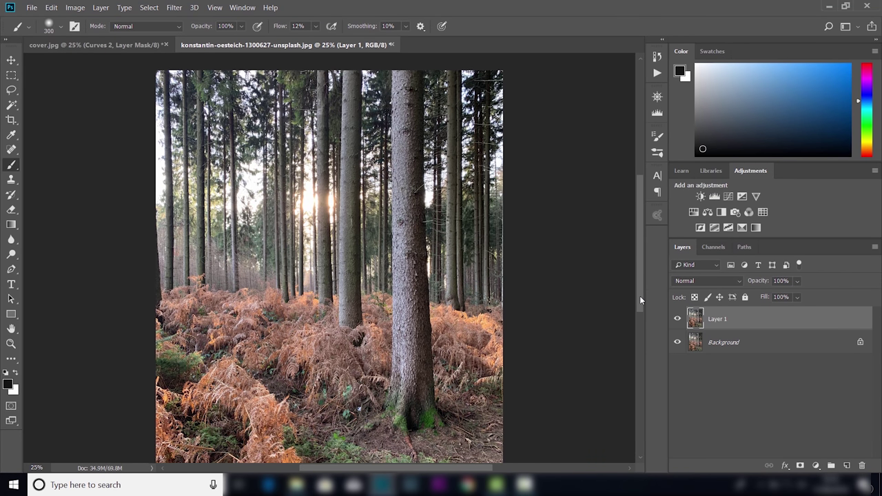
key(ctrl+minus)
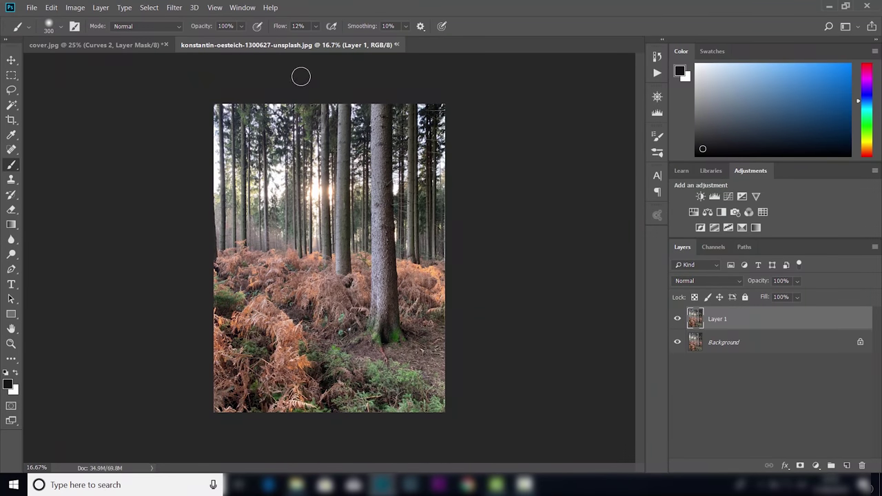
Step: Try a Gaussian Blur at radius 4.9 pixels on Layer 1
click(175, 8)
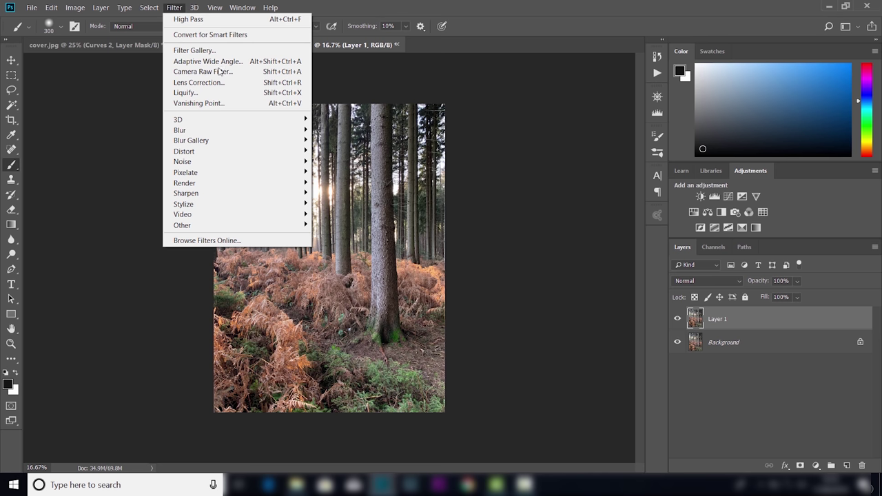
mouse_move(207, 130)
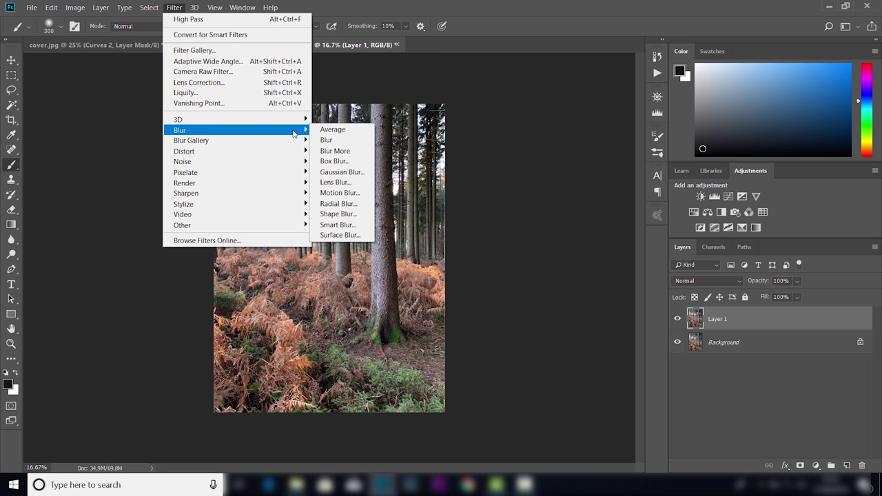
click(343, 172)
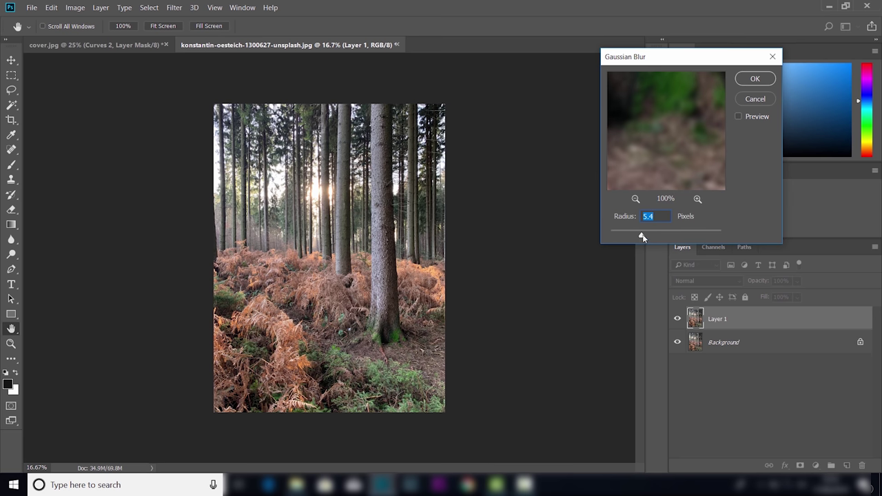
drag(642, 236, 650, 238)
click(755, 79)
key(b)
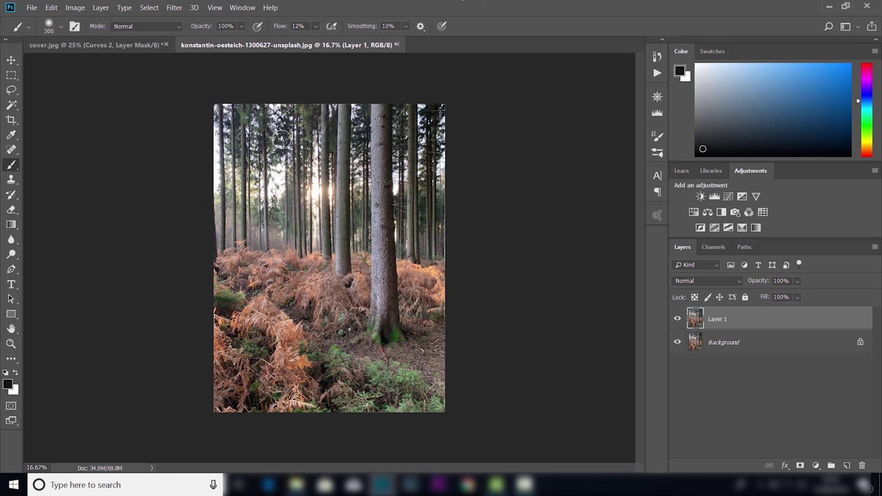
click(175, 9)
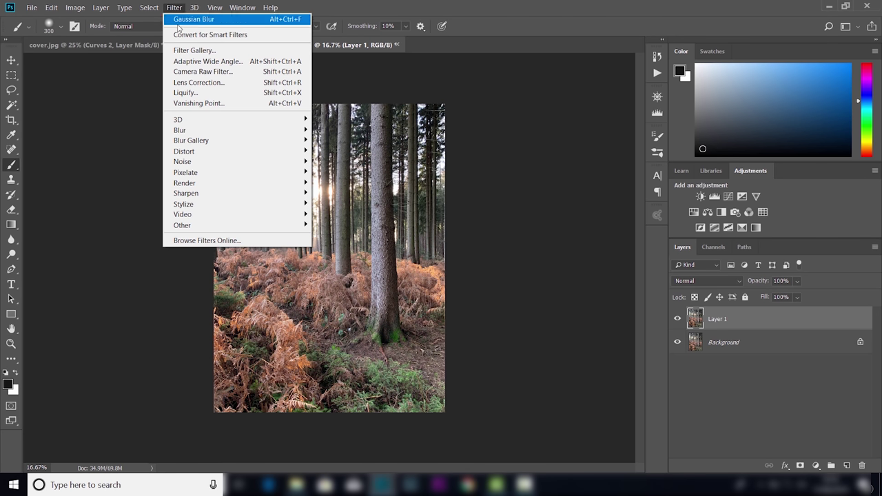
Step: Convert Layer 1 into a Smart Object
click(174, 7)
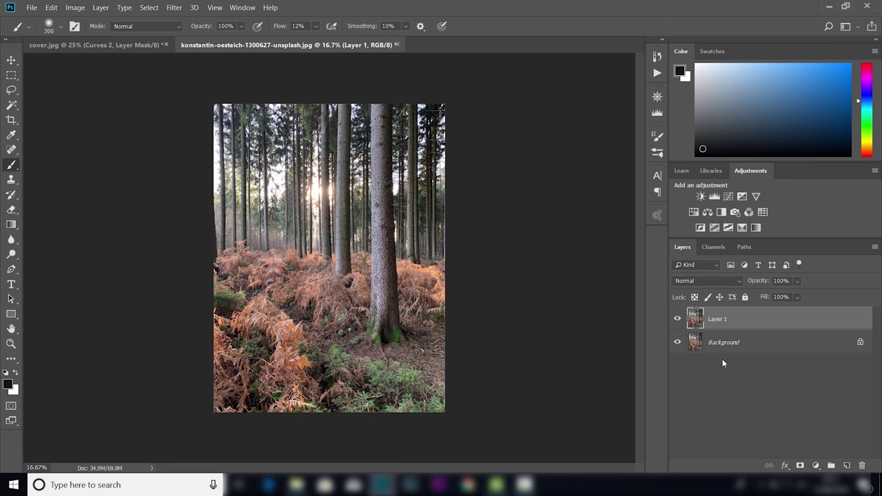
right_click(759, 325)
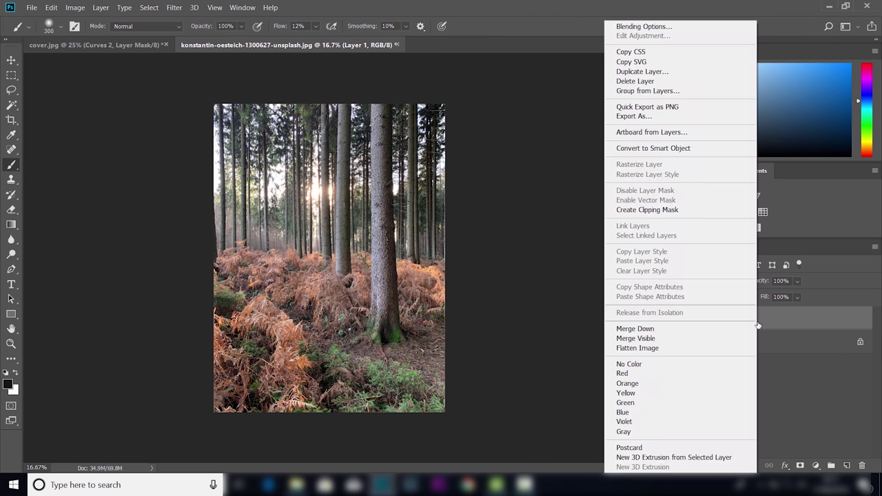
click(678, 149)
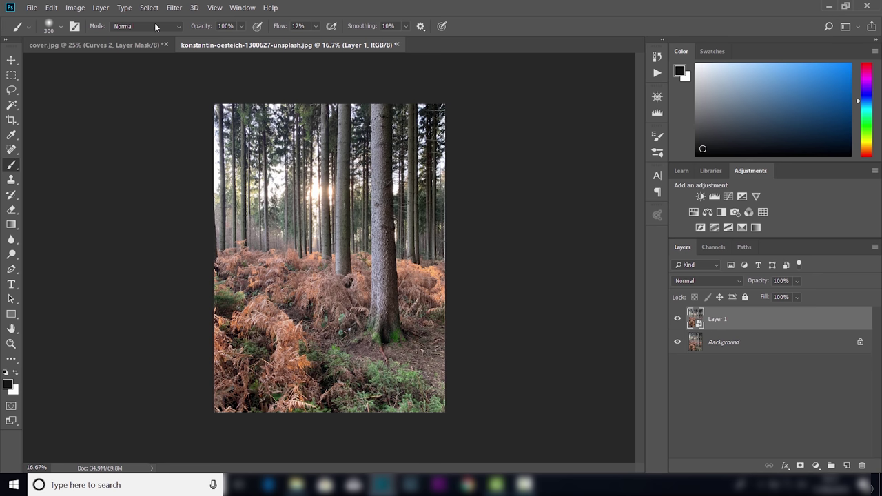
Step: Apply an 8.2-pixel Gaussian Blur to Layer 1 as a smart filter
click(174, 7)
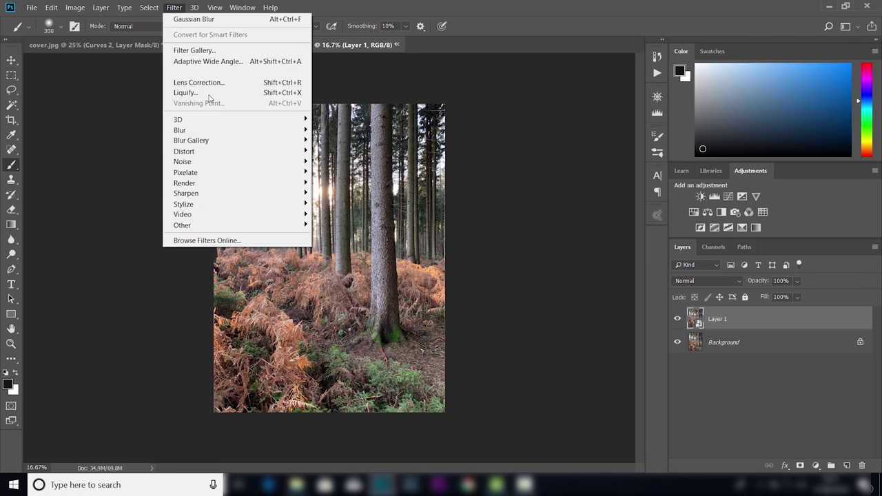
mouse_move(299, 134)
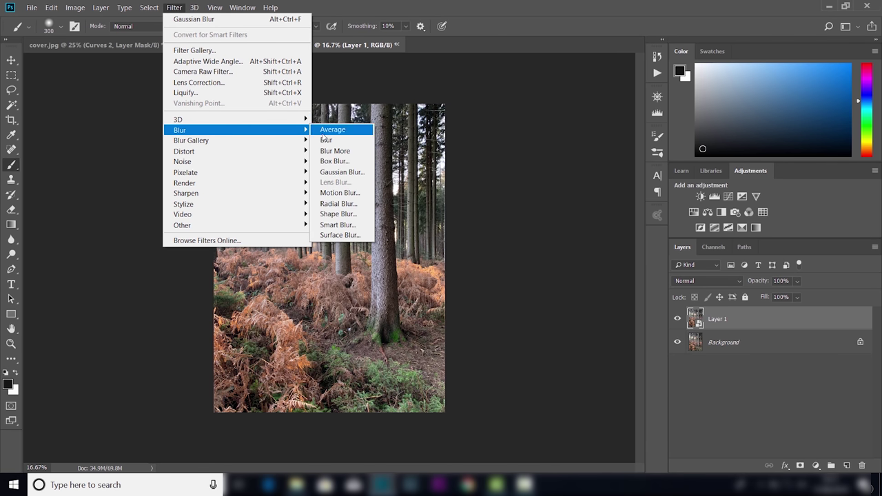
click(342, 171)
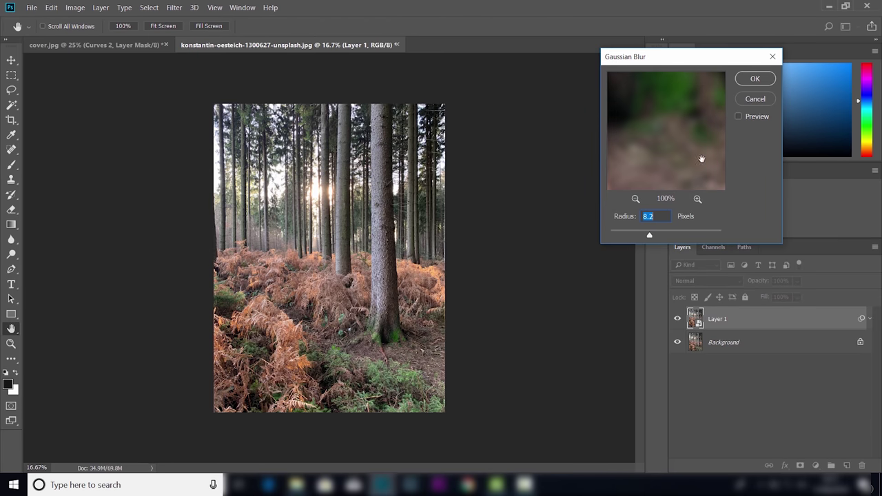
click(750, 83)
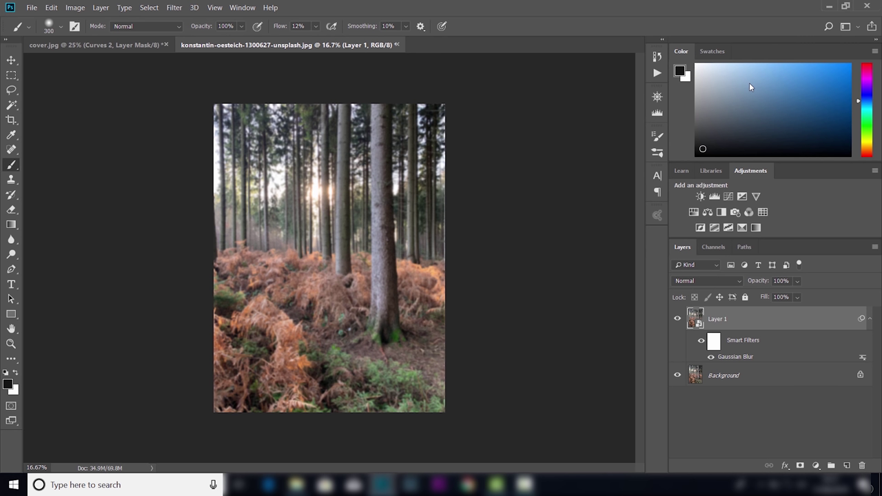
Step: Reopen the Gaussian Blur smart filter and lower its radius from 8.2 to 6.6 pixels
double_click(733, 357)
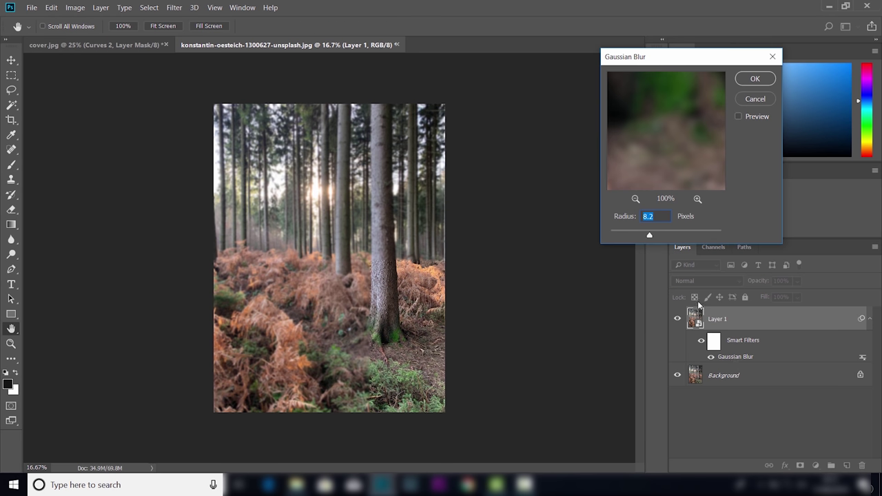
drag(649, 237, 645, 238)
click(643, 237)
drag(644, 237, 645, 237)
drag(647, 236, 647, 239)
click(756, 78)
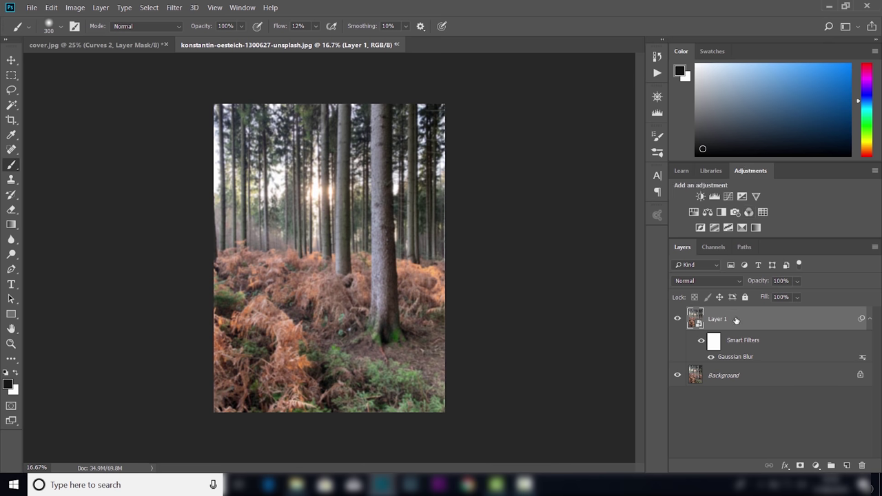
click(715, 197)
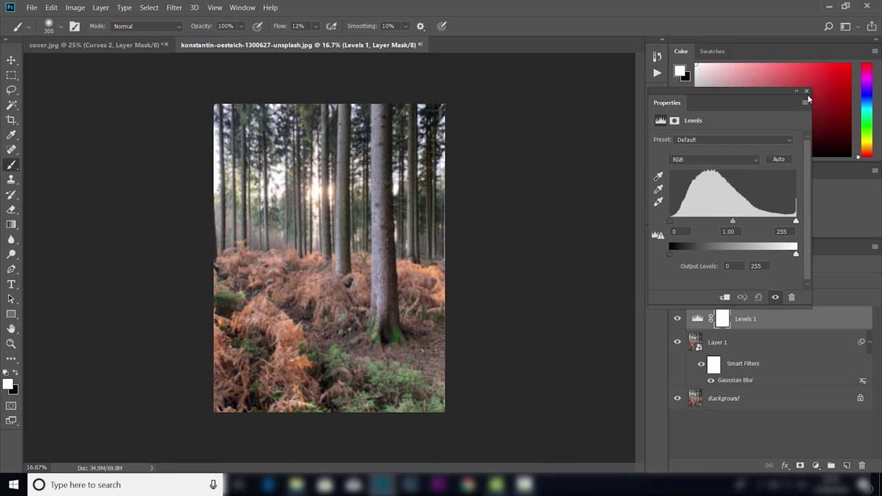
click(806, 91)
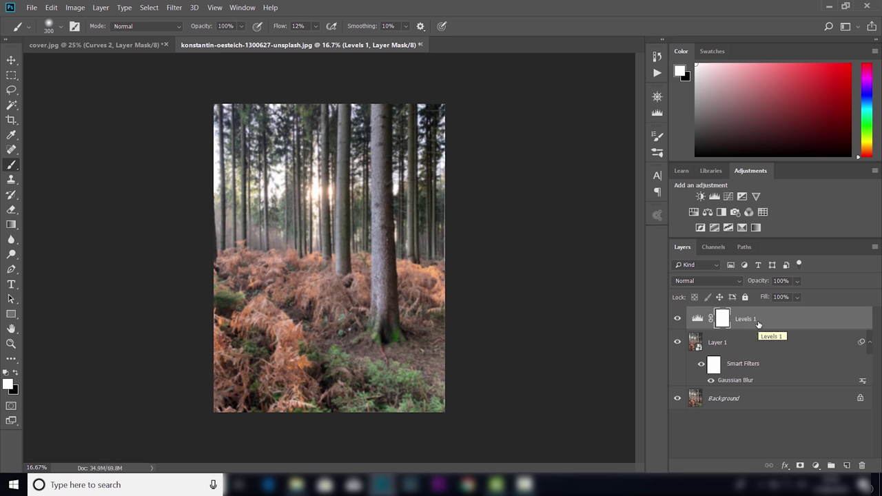
key(Delete)
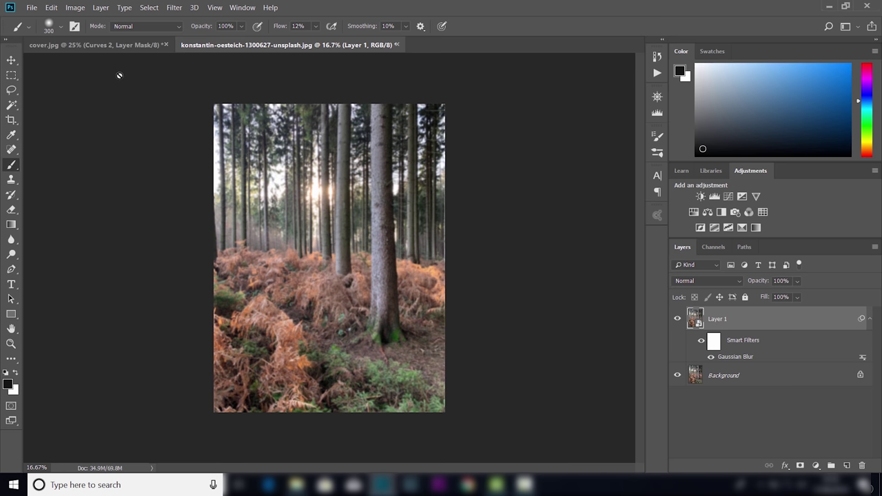
Step: Add a Levels smart filter to Layer 1 with input levels 18, 1.00 and 212
click(102, 10)
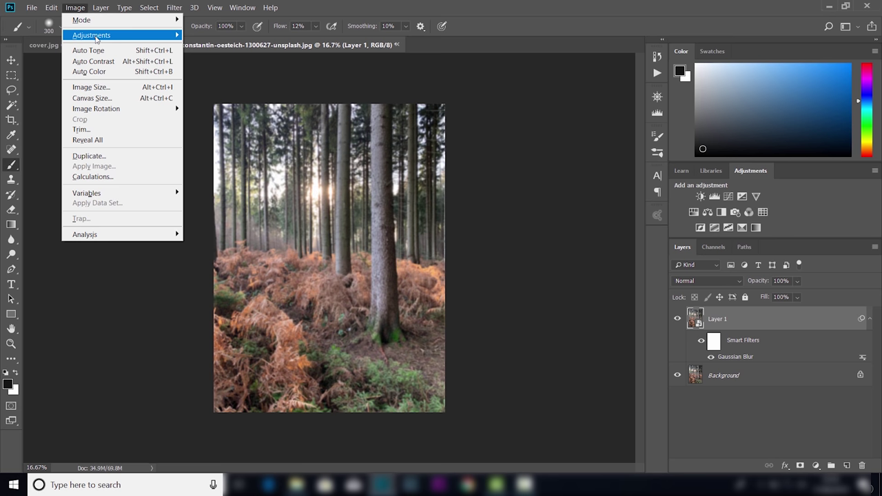
mouse_move(97, 35)
click(201, 46)
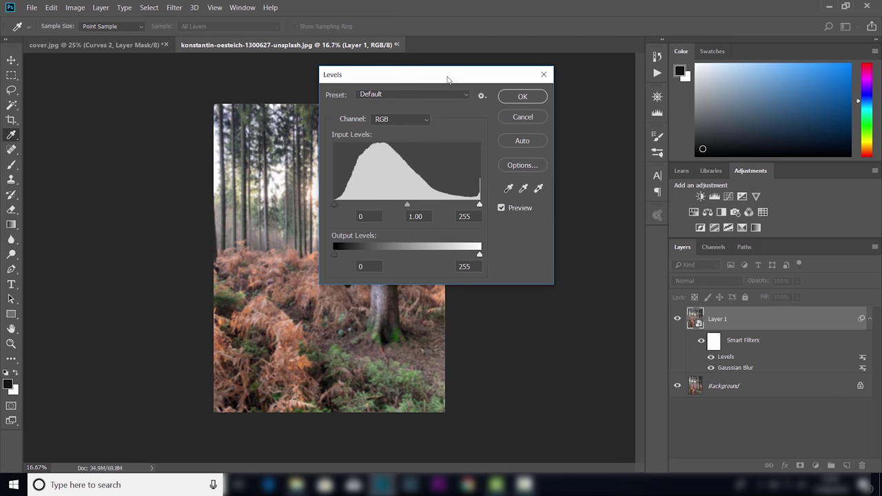
drag(416, 80, 574, 68)
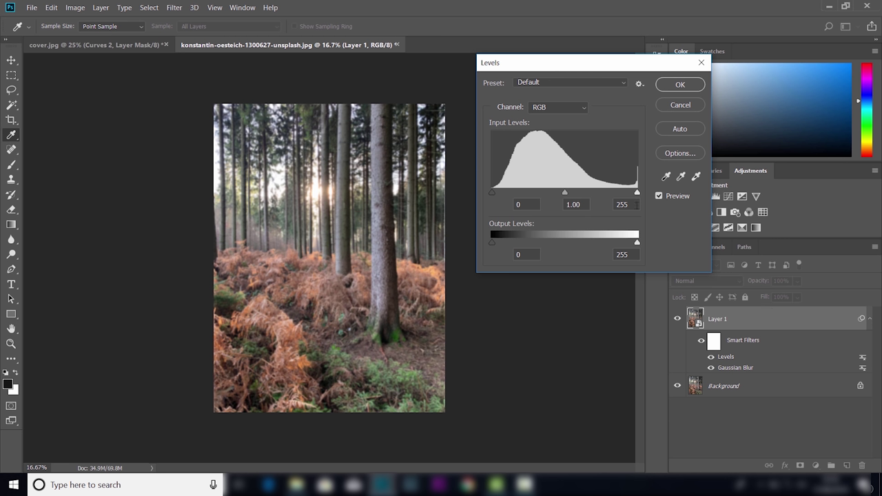
drag(638, 197, 613, 197)
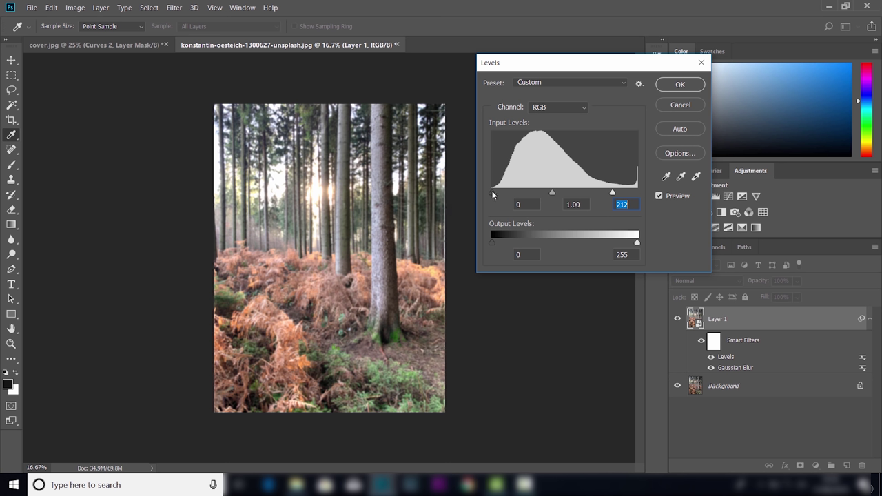
drag(493, 191, 501, 192)
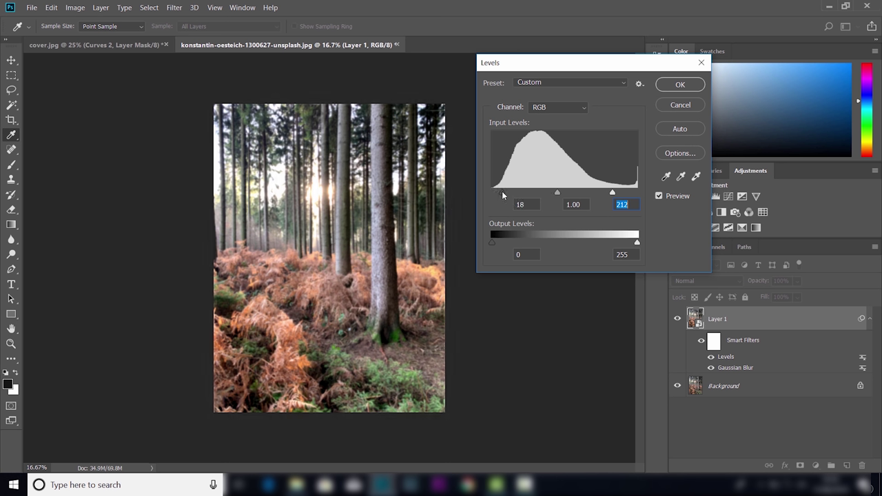
click(502, 191)
click(680, 85)
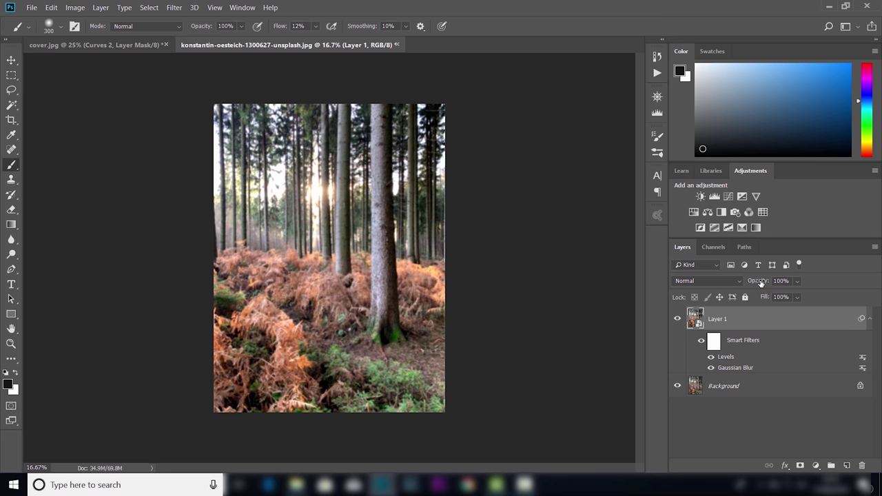
Step: Fade Layer 1 to 0%, zoom to 25%, then bring its opacity up to 20%
drag(761, 284, 511, 297)
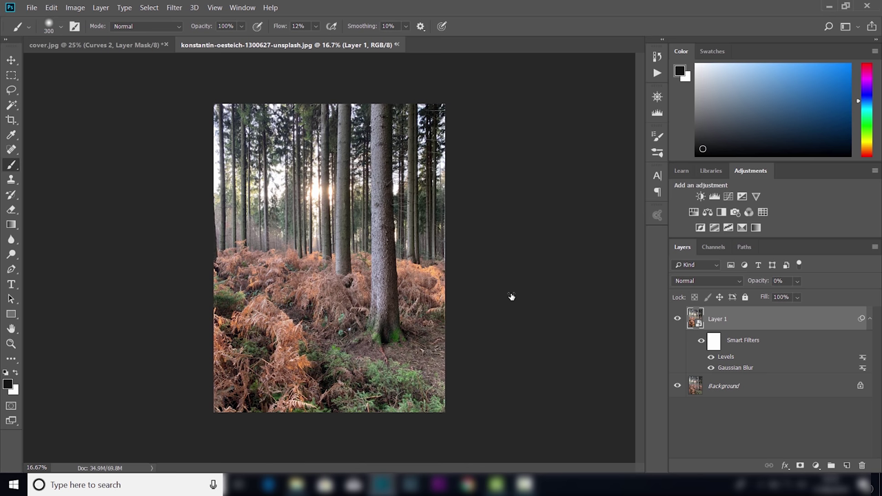
key(ctrl+plus)
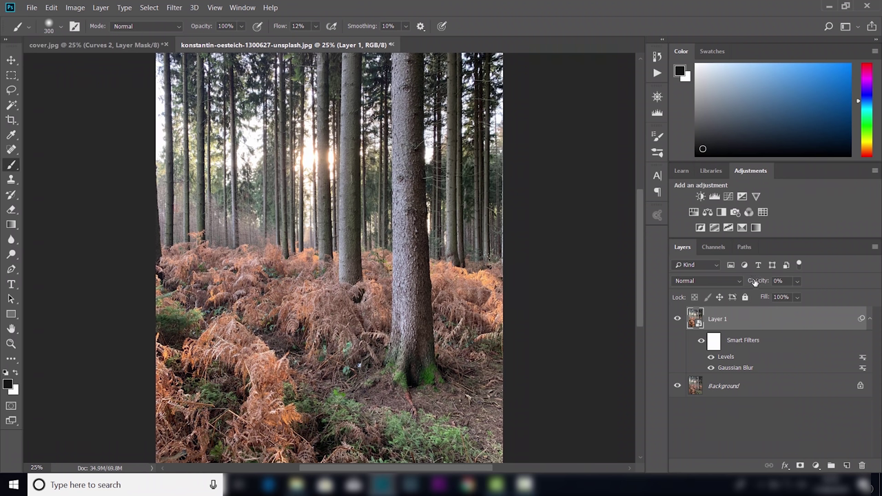
drag(754, 281, 766, 282)
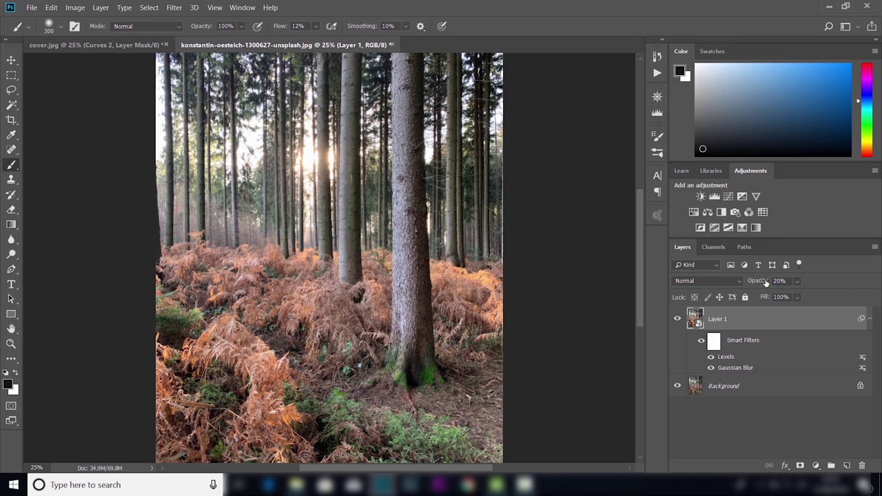
Step: Toggle Layer 1's visibility off and on twice to compare the photo with and without the glow
click(678, 320)
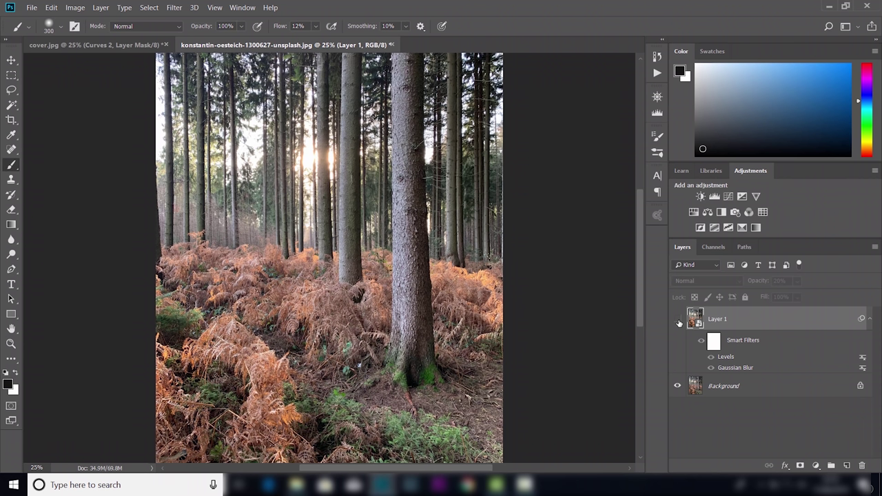
click(678, 321)
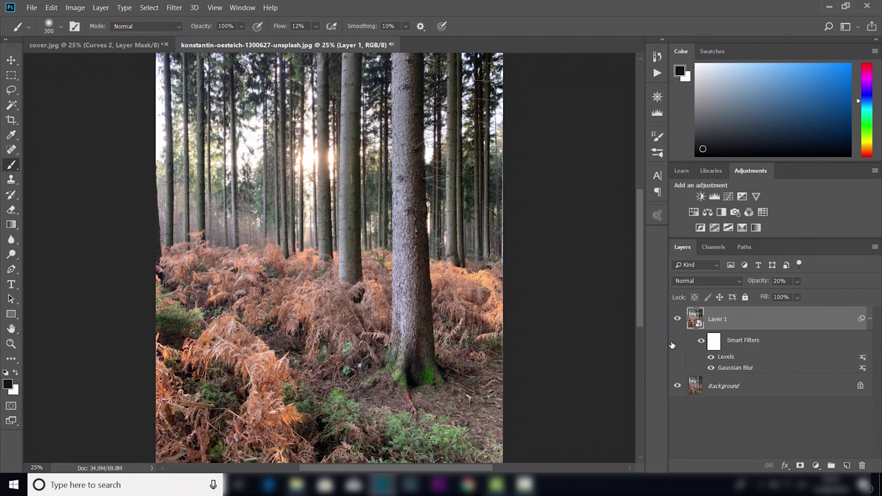
click(678, 322)
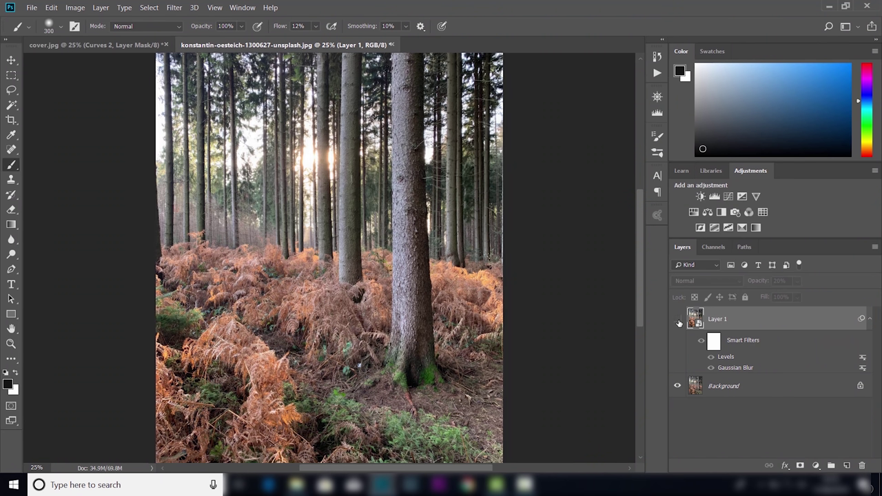
click(679, 321)
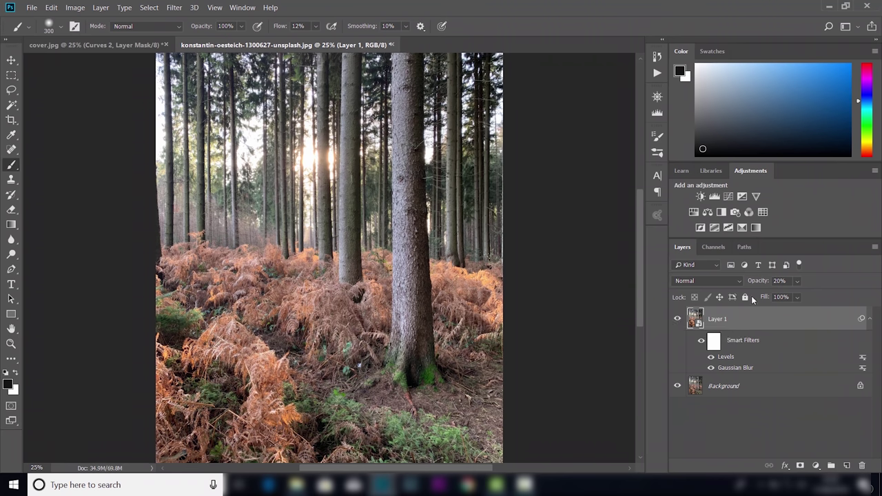
Step: Raise the glow layer to 71% opacity, hide it, and select the Background layer
drag(756, 283, 785, 288)
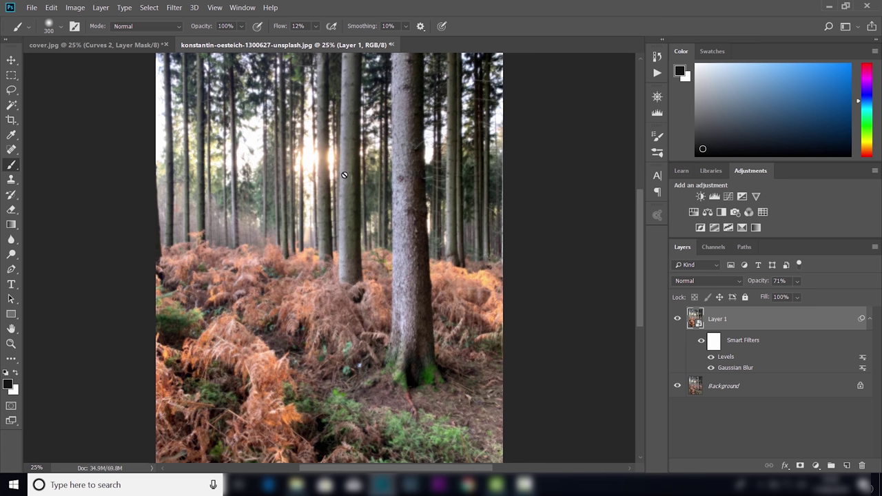
click(677, 319)
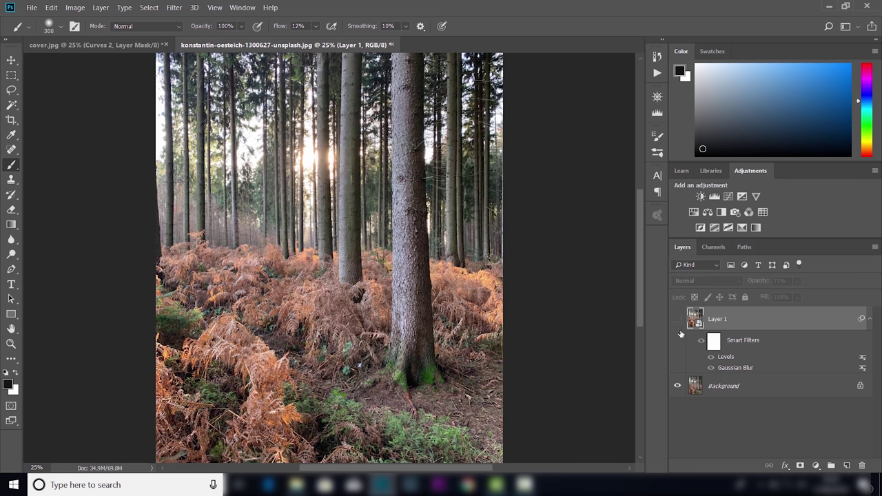
click(748, 390)
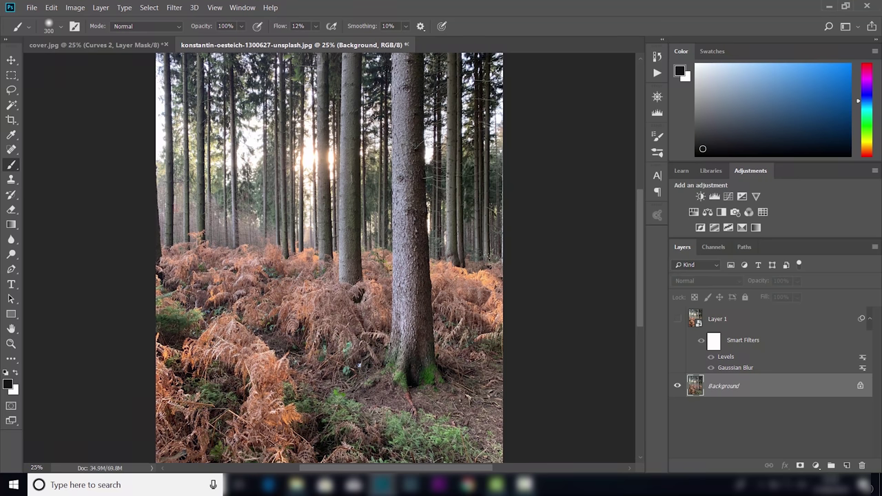
Step: Duplicate the Background and convert the Background copy into a smart object
key(ctrl+j)
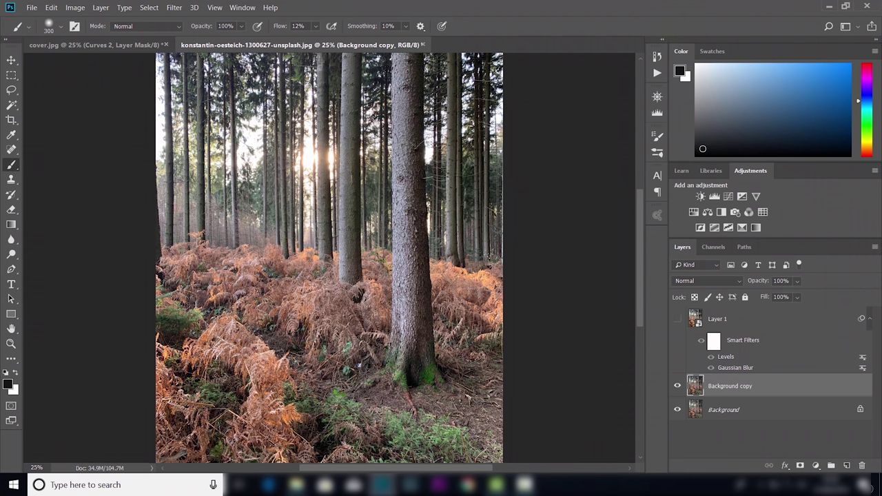
right_click(743, 391)
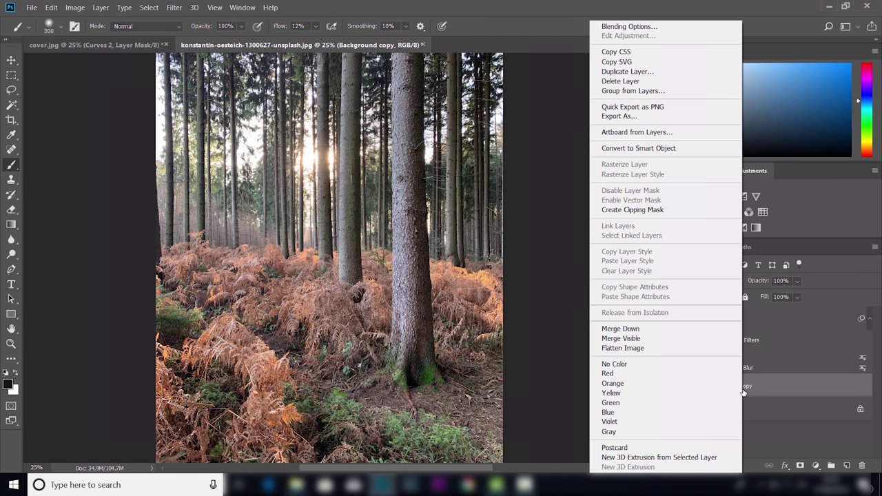
click(670, 151)
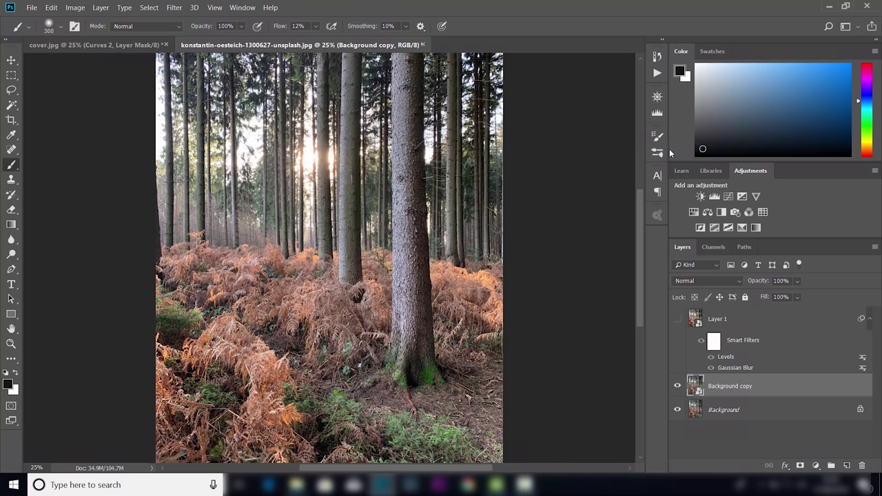
Step: Apply a Gaussian Blur of 8.0 pixels to the Background copy smart object
click(174, 8)
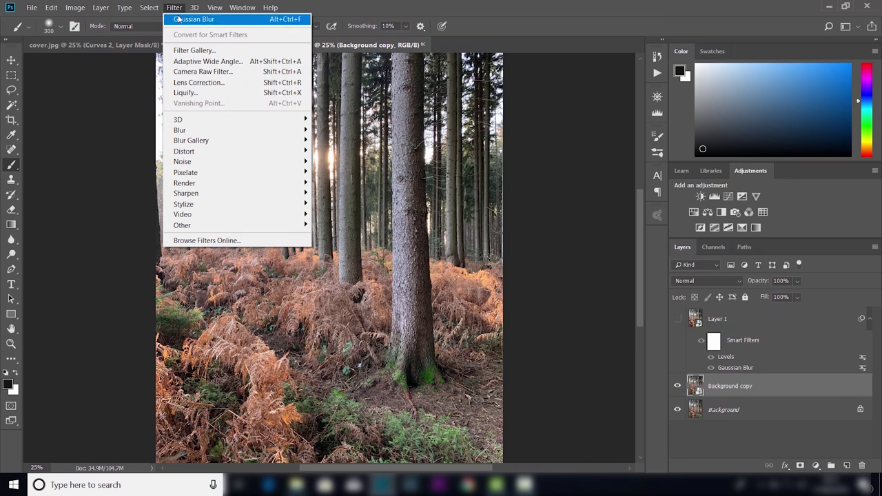
mouse_move(269, 135)
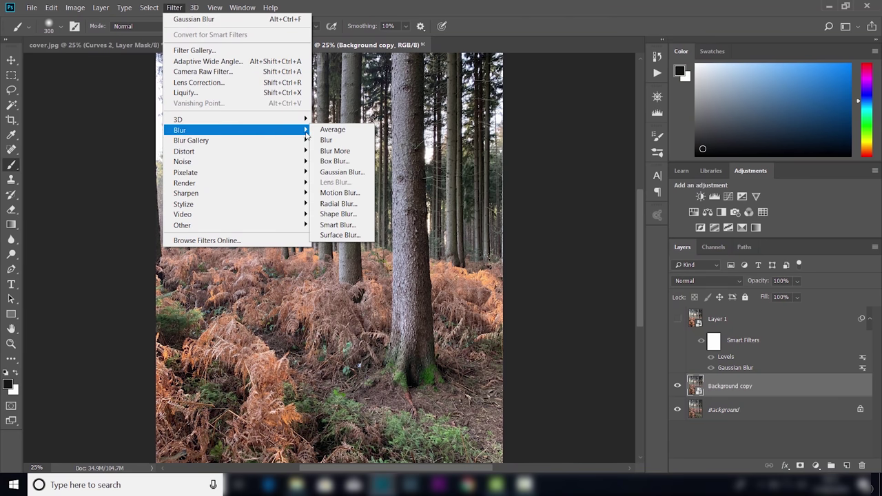
click(341, 172)
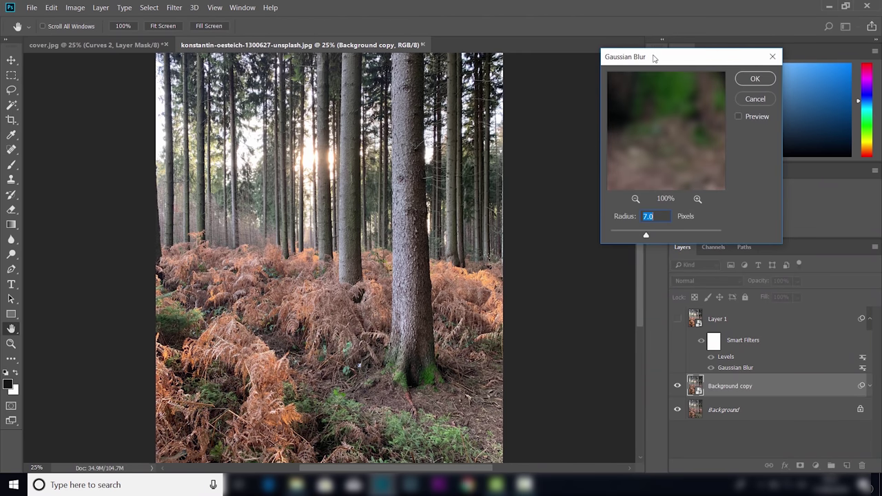
drag(655, 58, 740, 63)
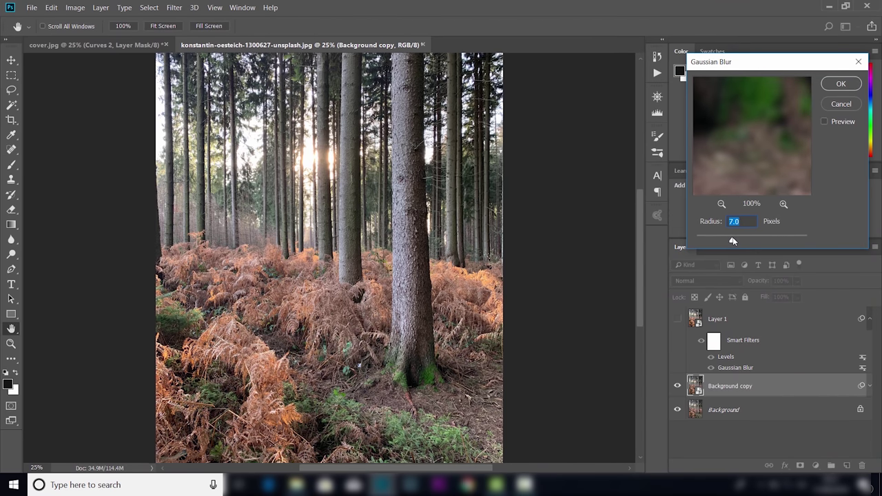
drag(732, 238, 735, 238)
click(839, 84)
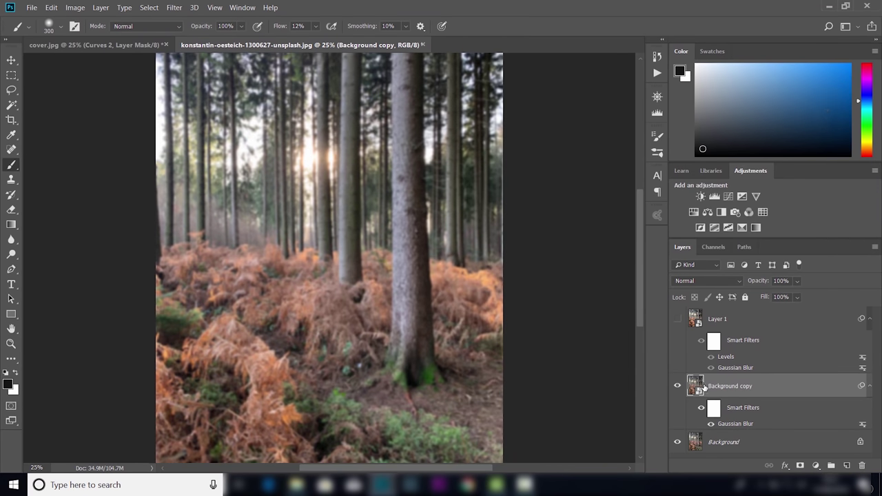
Step: Add a High Pass smart filter to the Background copy with an 8.0-pixel radius, zoomed to 50%
click(175, 7)
mouse_move(257, 227)
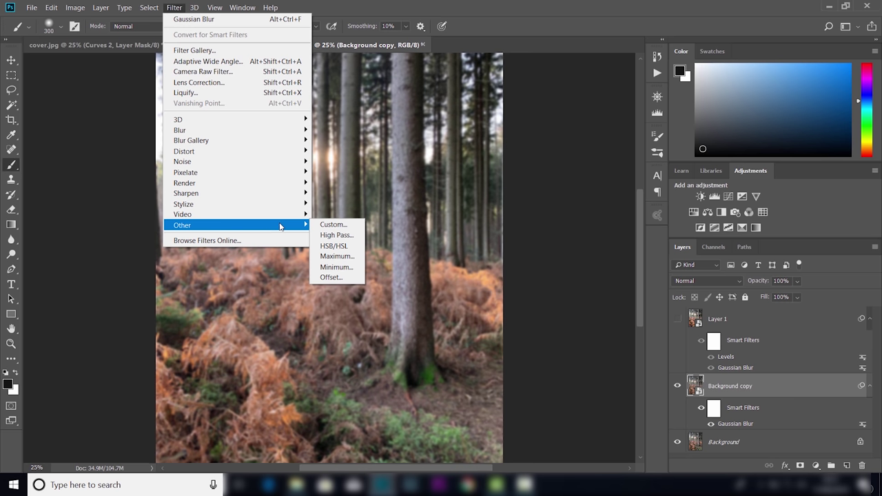
click(330, 235)
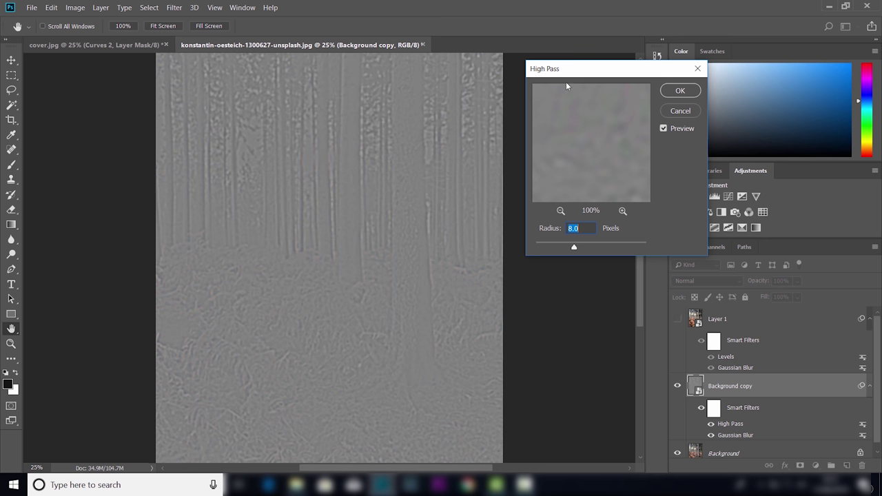
drag(571, 71, 554, 62)
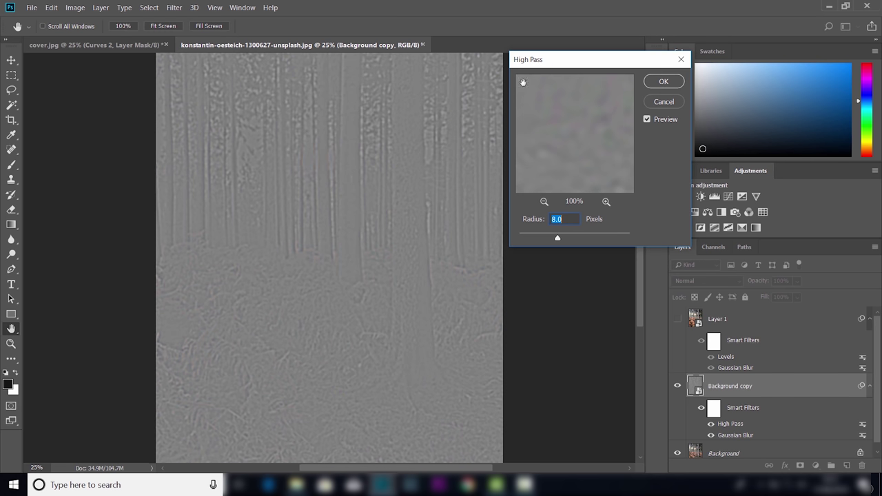
key(ctrl+plus)
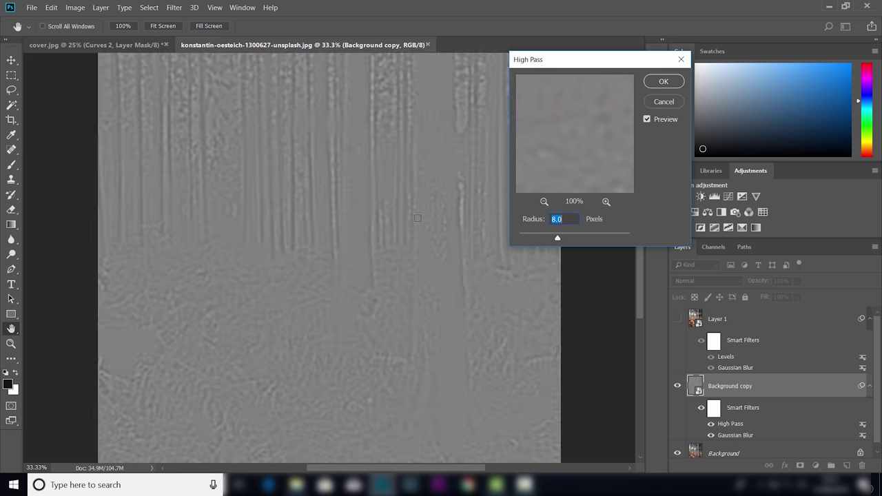
key(ctrl+plus)
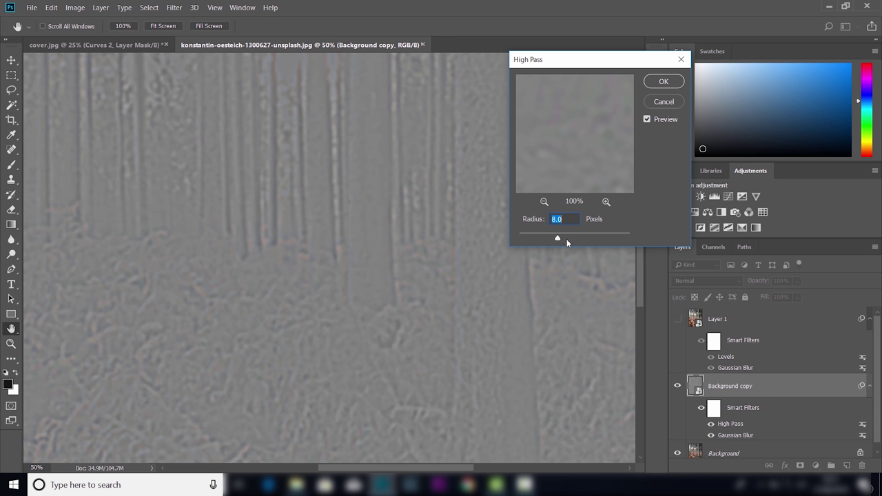
drag(558, 239, 546, 239)
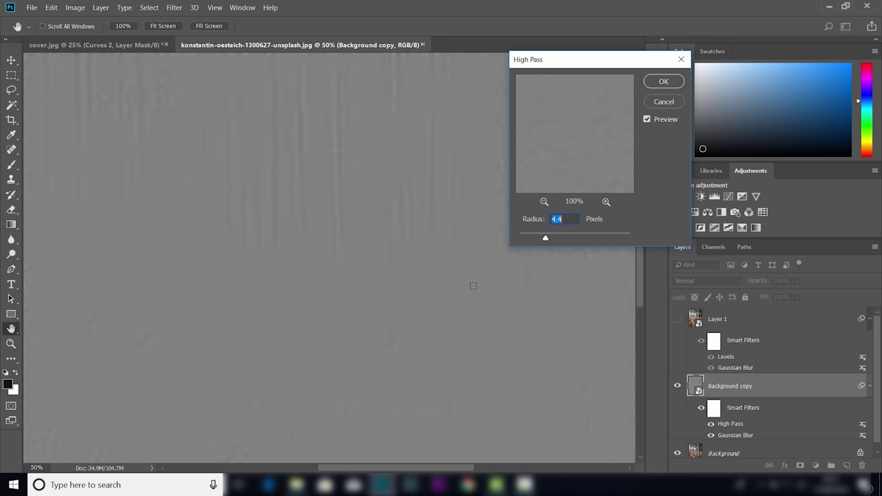
drag(546, 240, 565, 241)
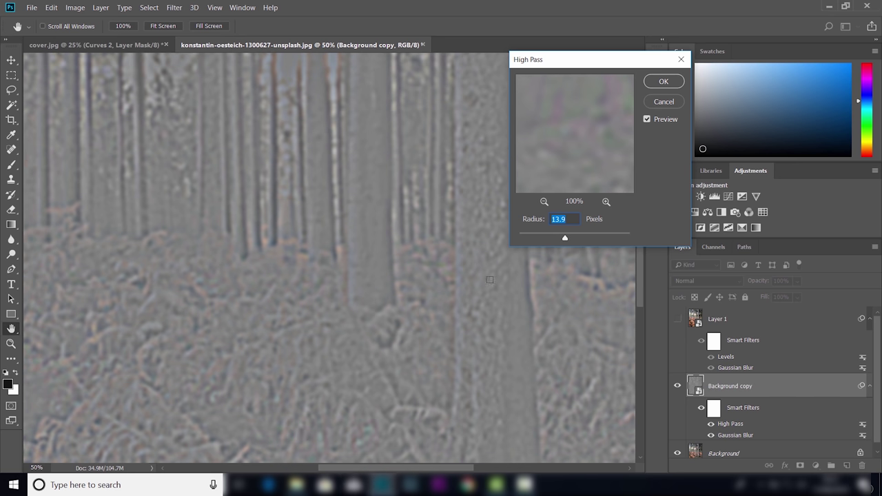
drag(566, 240, 558, 240)
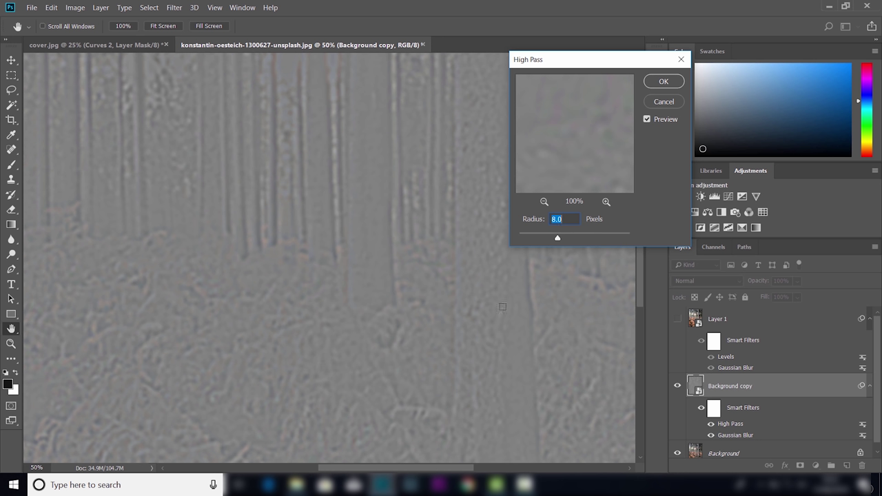
click(663, 83)
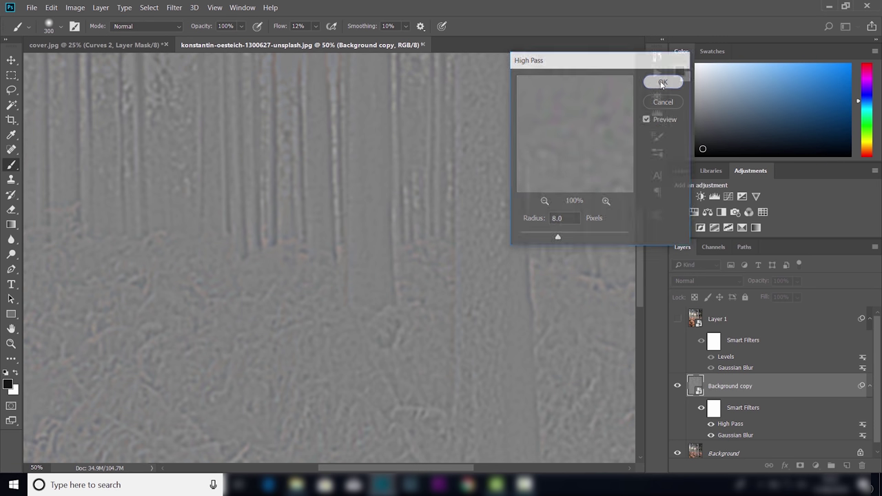
Step: Zoom out to the whole photo and set the Background copy's blend mode to Vivid Light
key(ctrl+minus)
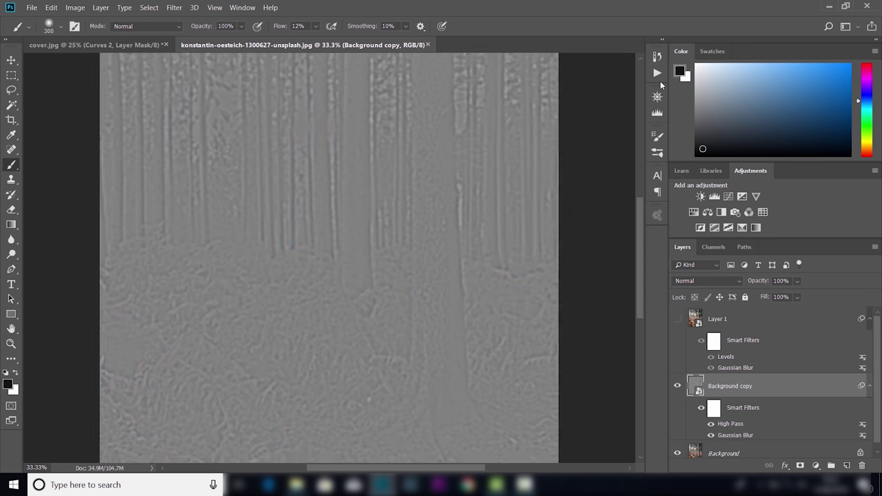
key(ctrl+minus)
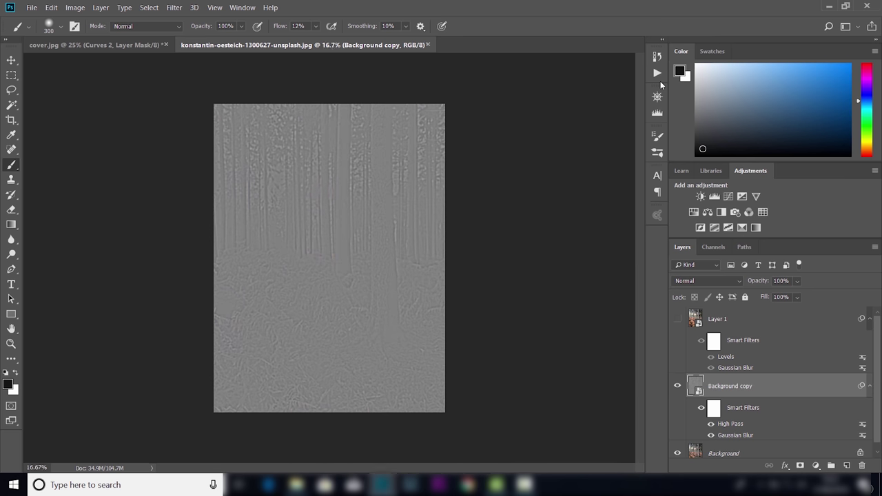
click(738, 284)
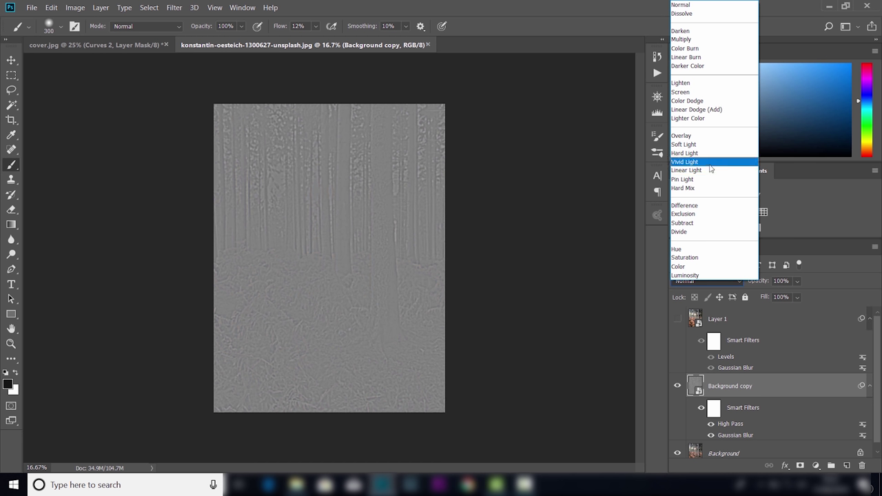
click(699, 163)
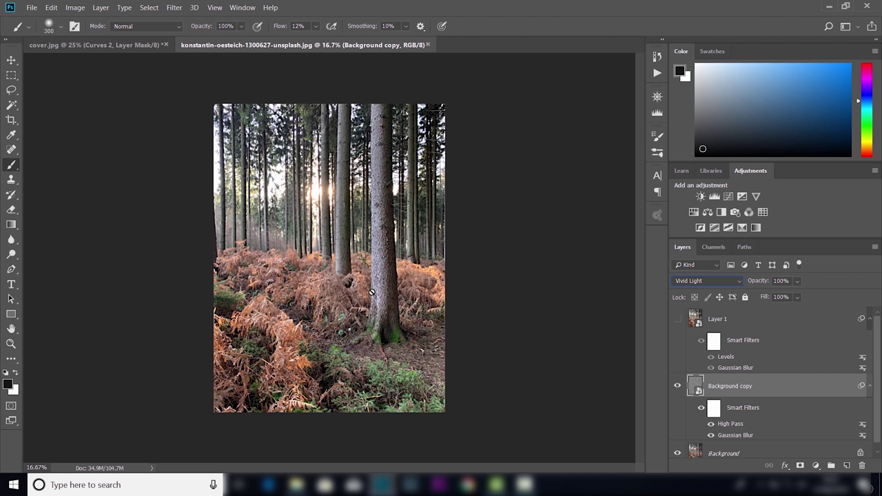
key(ctrl+plus)
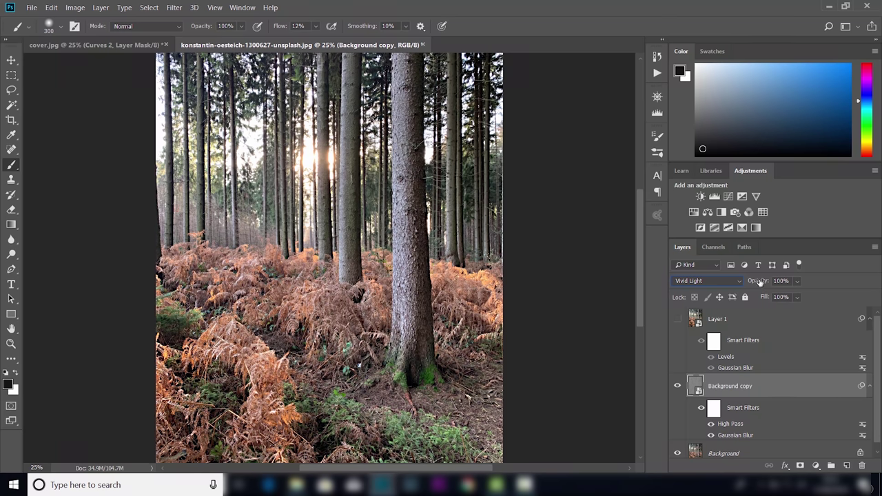
Step: Fade the High Pass detail layer to 0% opacity and zoom in on the forest floor
drag(760, 282, 537, 306)
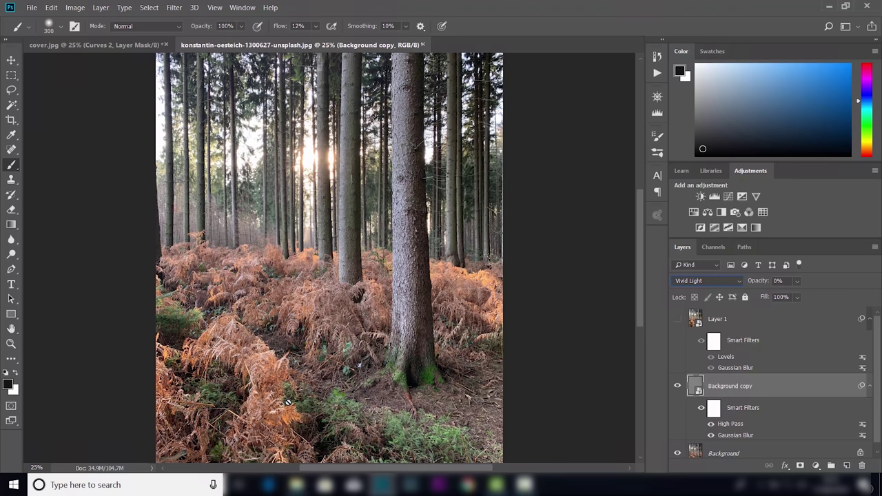
key(ctrl+plus)
key(ctrl+plus)
key(ctrl+plus)
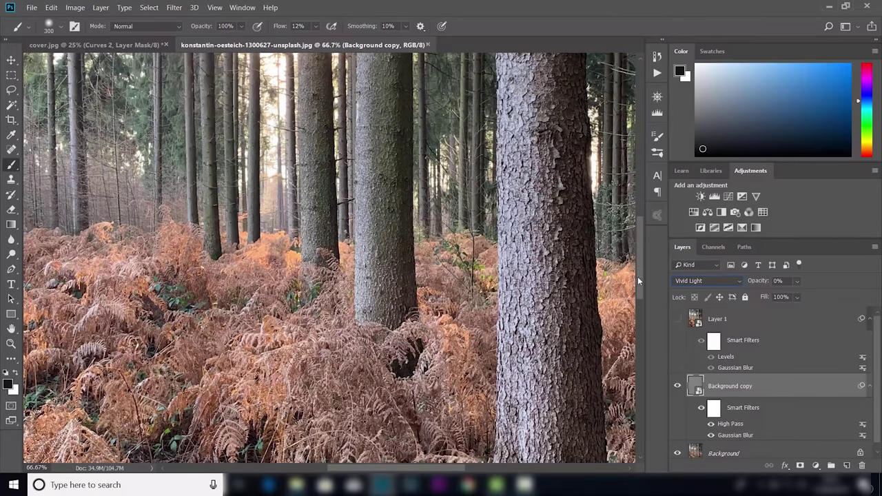
drag(637, 277, 634, 357)
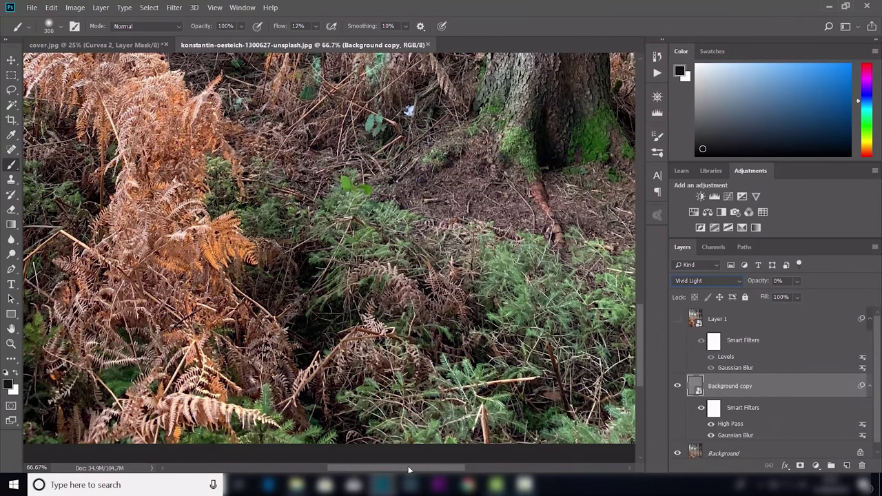
scroll(410, 469, left, 4)
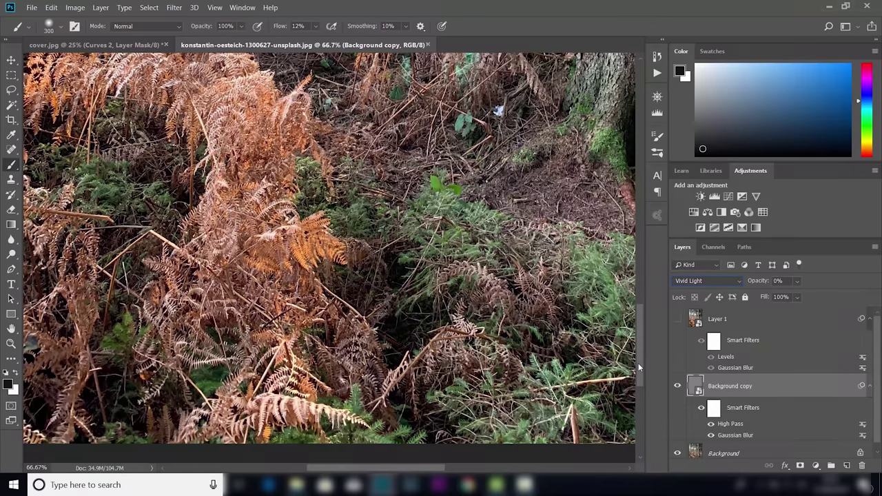
drag(638, 364, 639, 341)
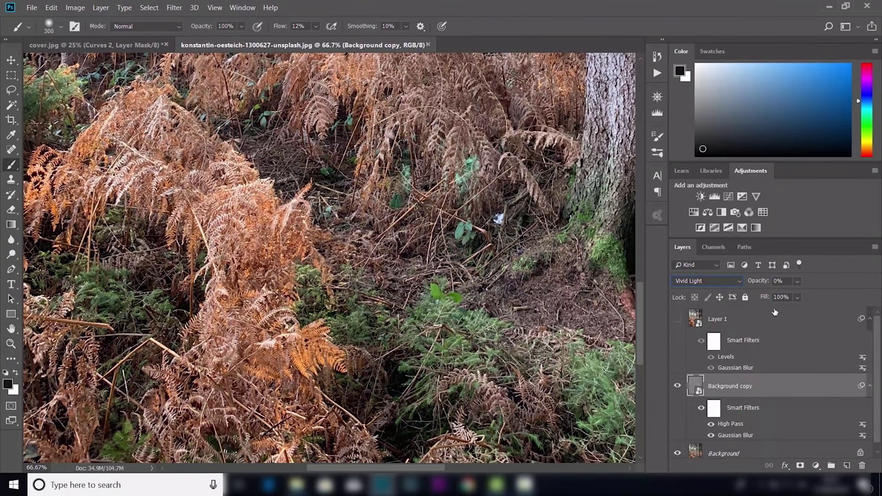
Step: Raise the detail layer to 55% opacity and hide then show it to compare
drag(757, 283, 777, 282)
drag(756, 282, 770, 285)
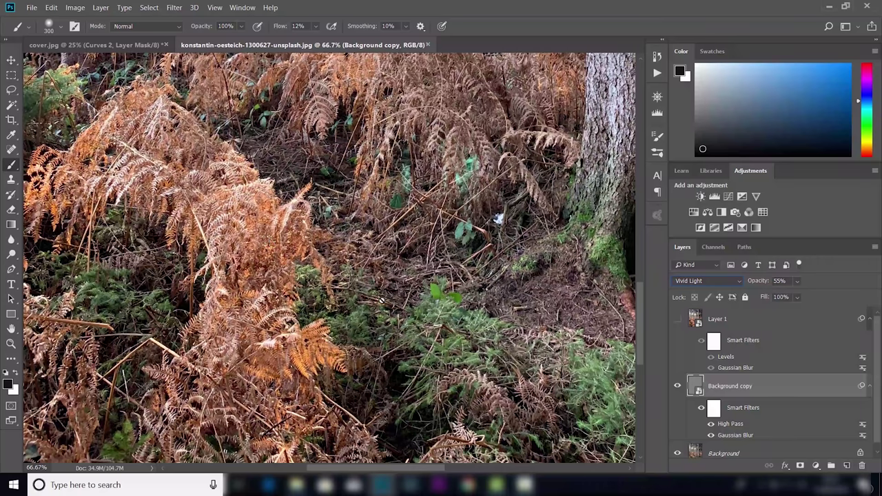
click(679, 389)
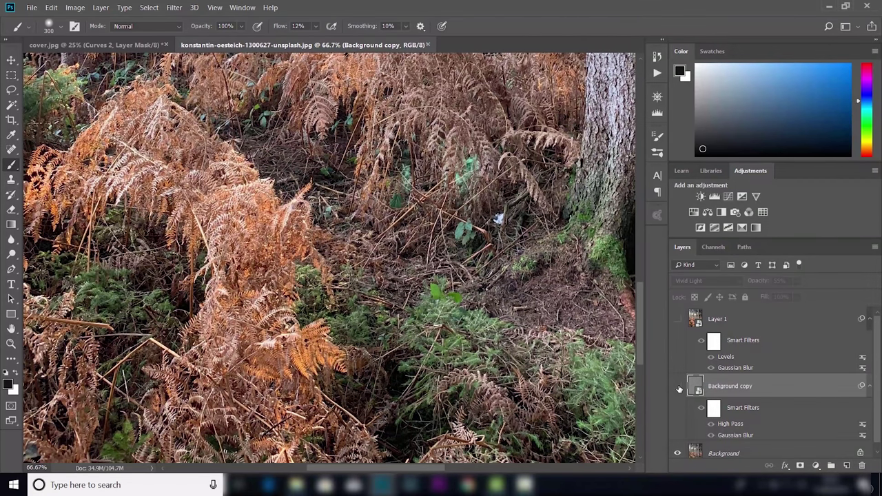
click(678, 388)
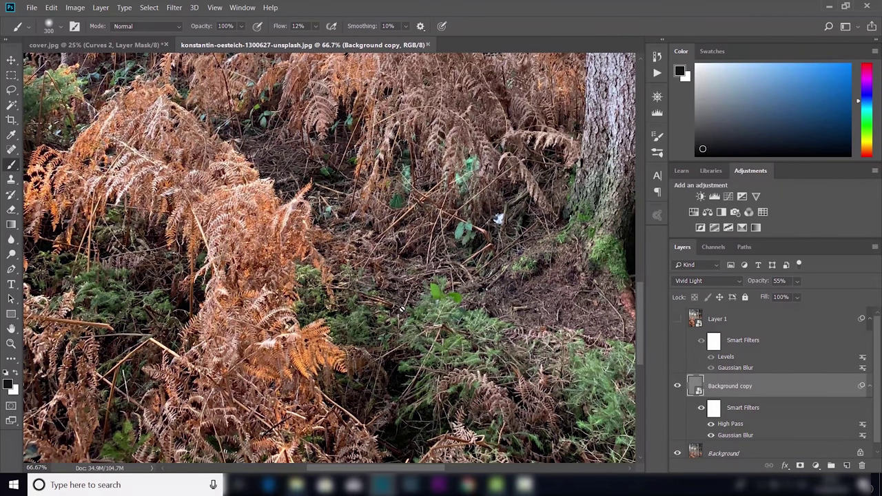
scroll(401, 307, down, 5)
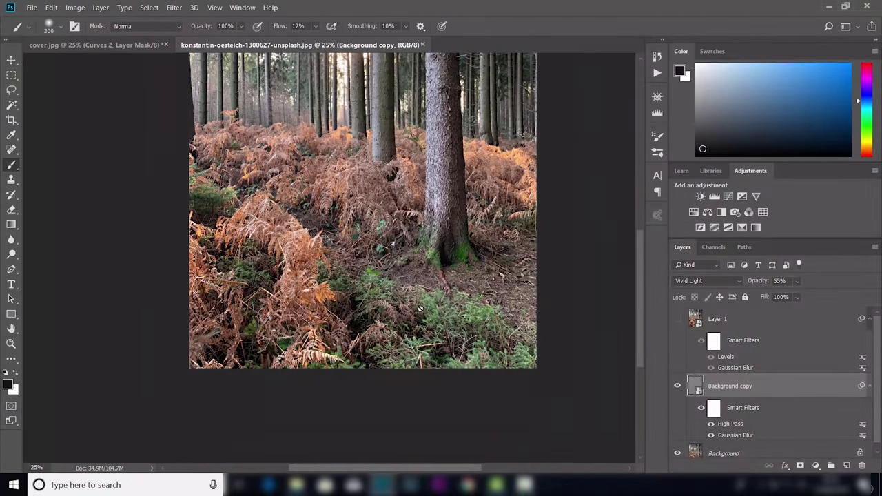
drag(642, 329, 641, 294)
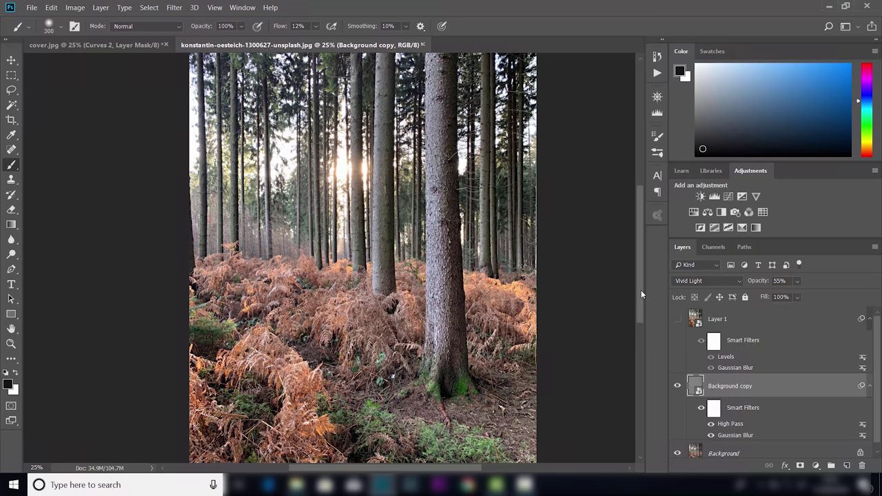
drag(641, 291, 641, 305)
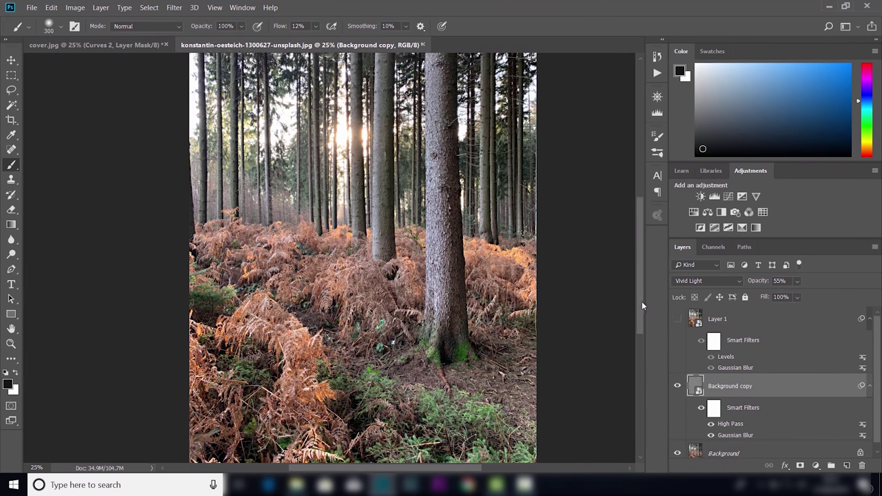
drag(642, 301, 641, 304)
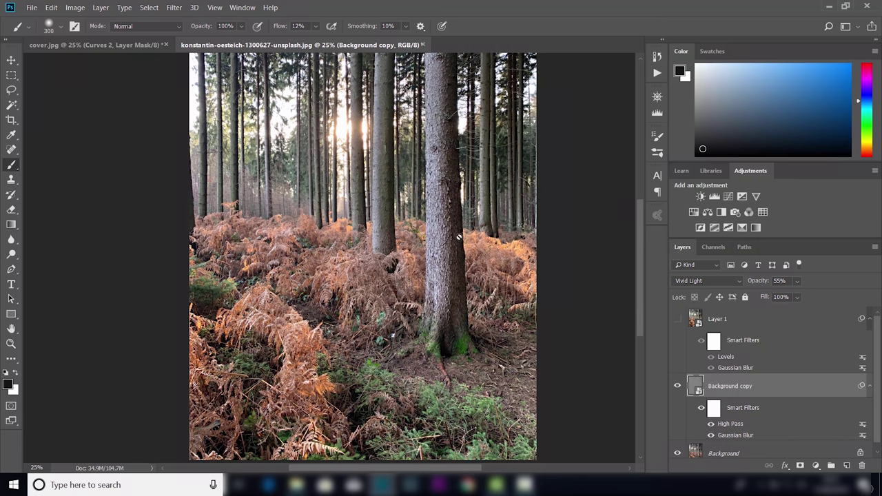
key(ctrl+plus)
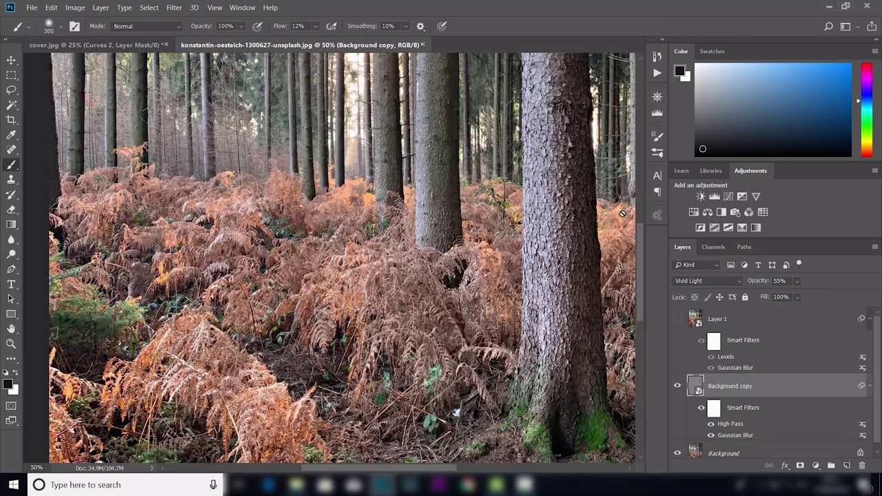
click(678, 389)
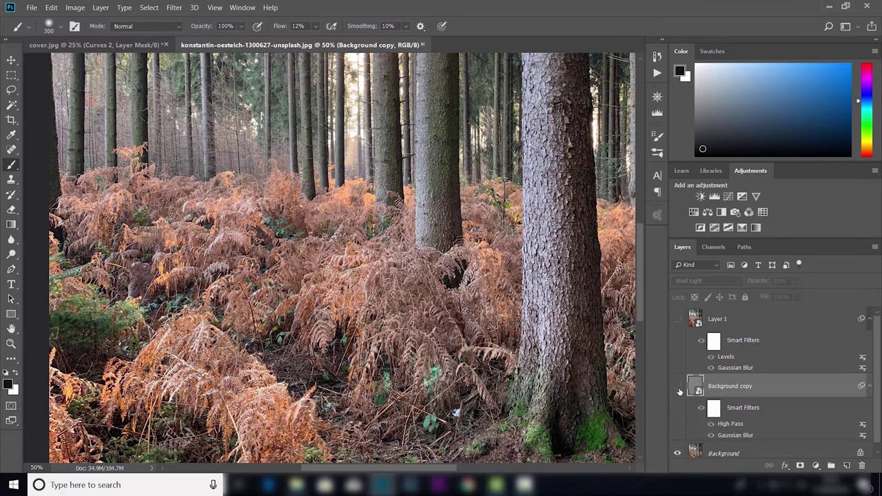
click(678, 388)
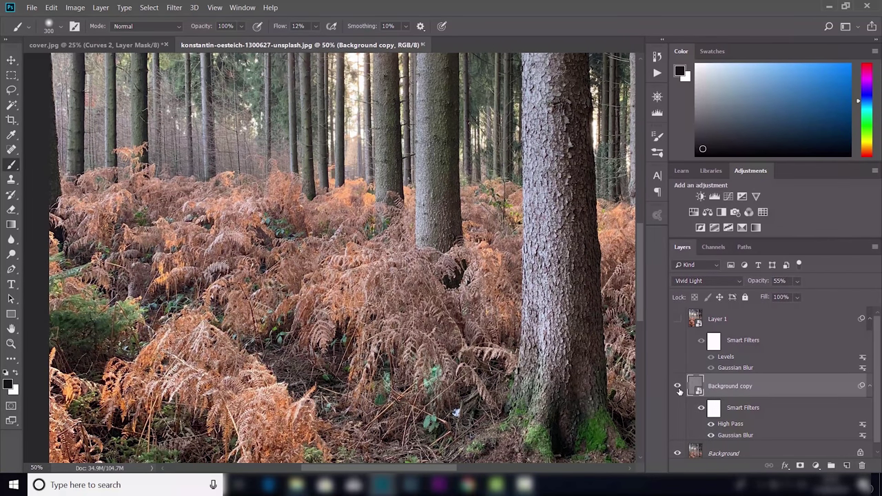
Step: Add a layer mask to Background copy and invert it to black, hiding the detail
click(800, 467)
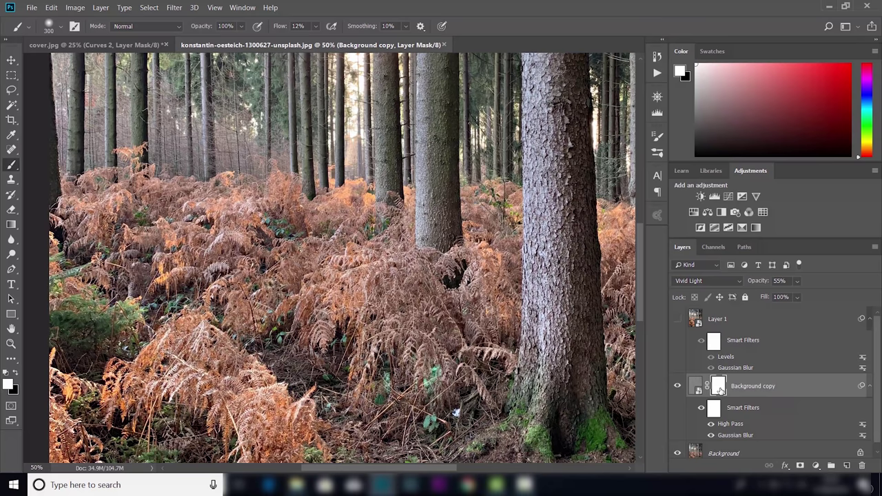
key(ctrl+i)
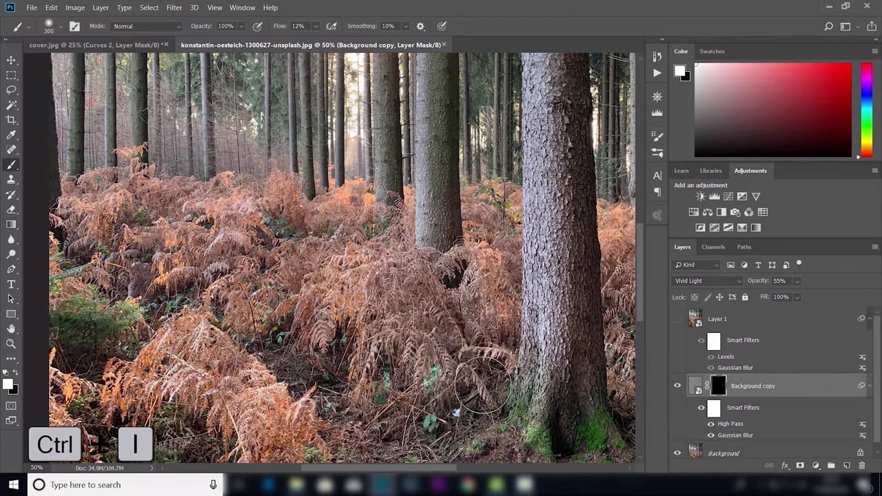
key(ctrl+minus)
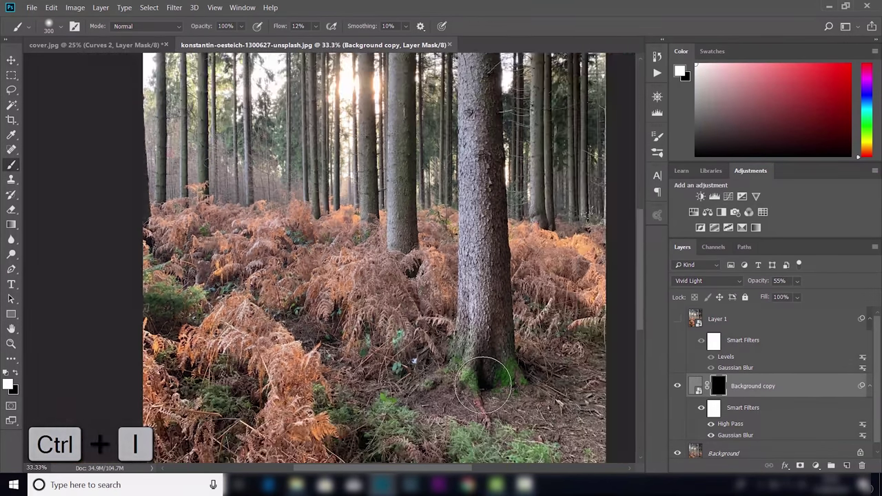
key(ctrl+minus)
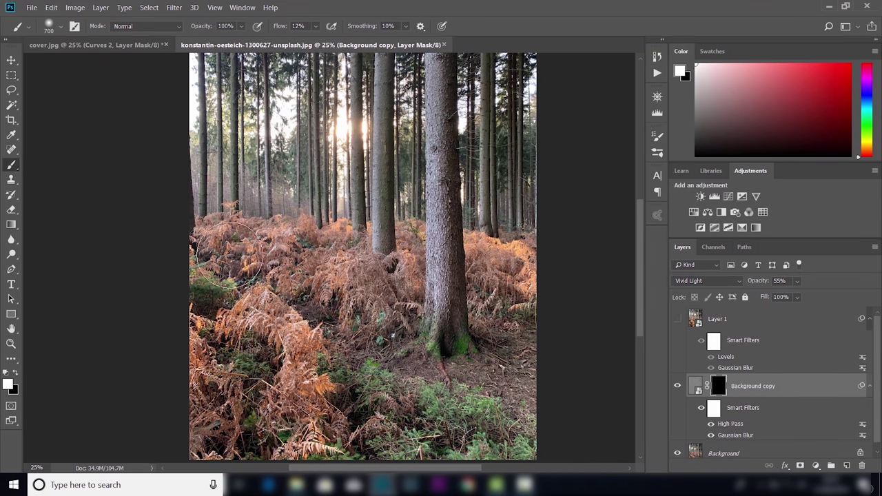
Step: Paint the detail back onto the forest floor, then toggle the layer's visibility to compare
mouse_move(231, 264)
mouse_down()
mouse_move(325, 310)
mouse_move(306, 313)
mouse_up()
key(bracketleft)
key(bracketleft)
key(bracketleft)
key(bracketleft)
key(bracketleft)
key(bracketleft)
key(bracketleft)
click(678, 386)
click(678, 387)
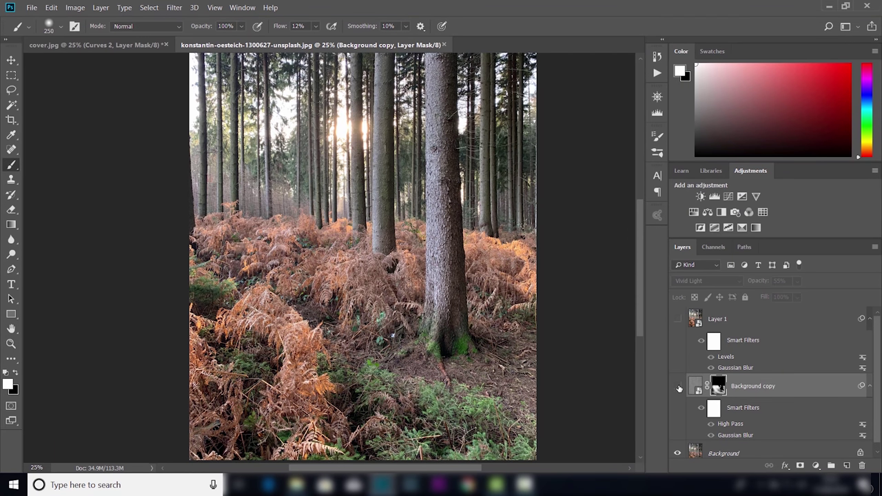